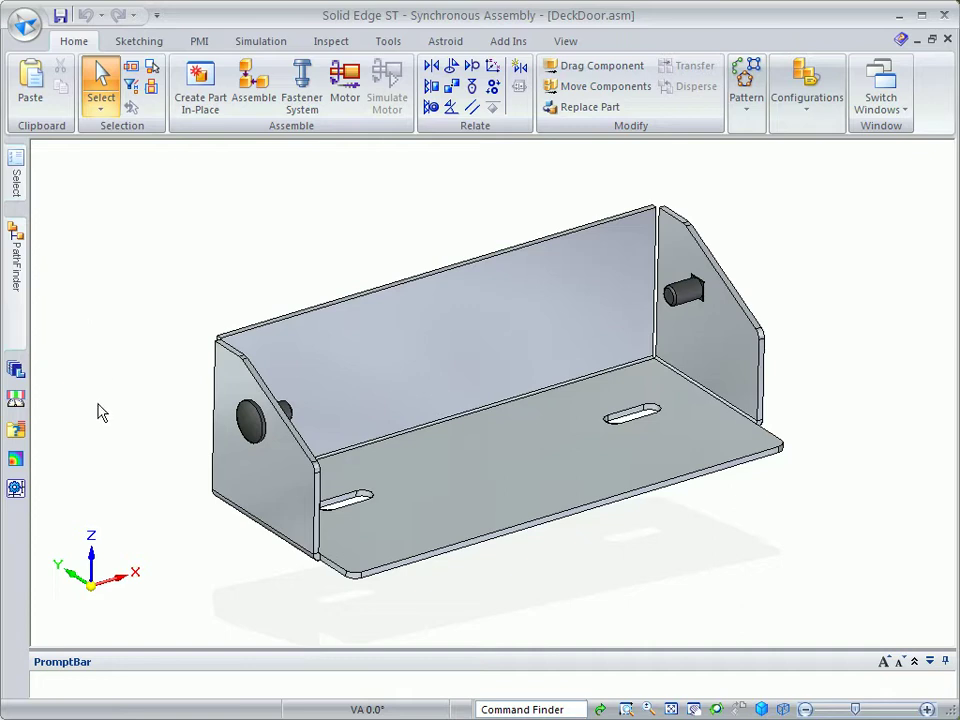
Place the inventor-ubrkt.psm bracket from the parts library into the DeckDoor assembly.
left_click(16, 370)
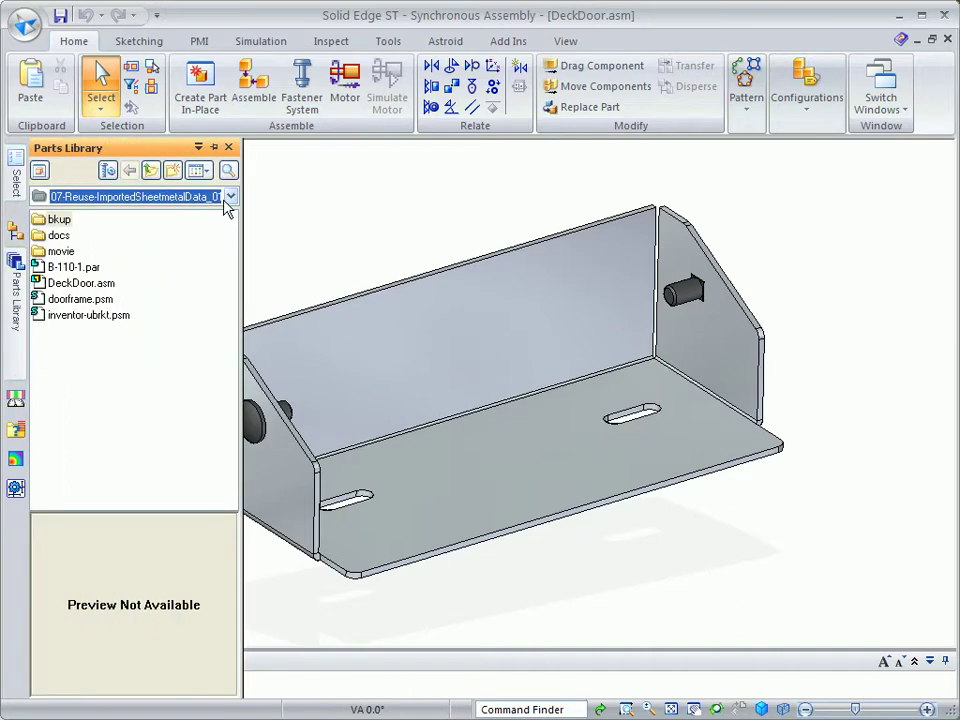
left_click(80, 315)
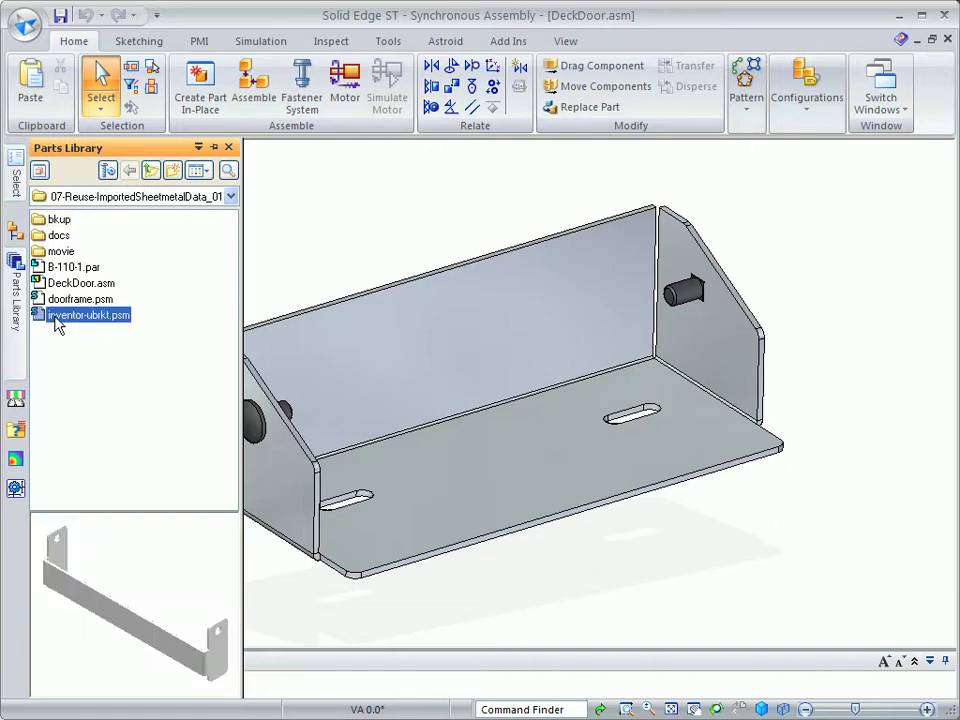
left_click_drag(40, 320, 868, 223)
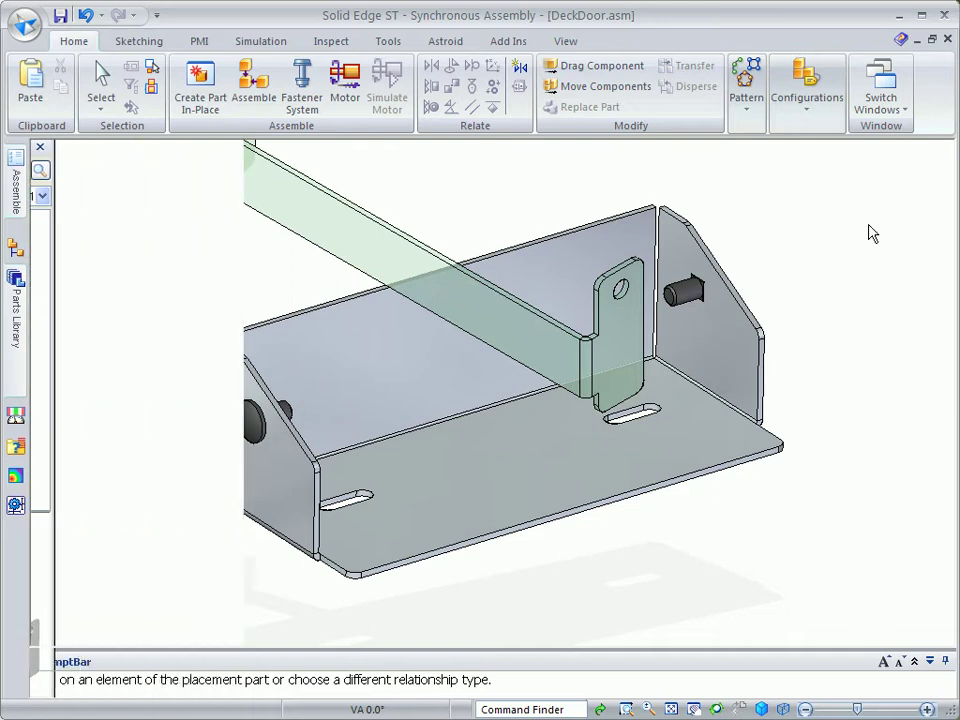
Mate the outer face of the bracket's mounting tab with the door frame's side using a 1 mm offset.
left_click(638, 362)
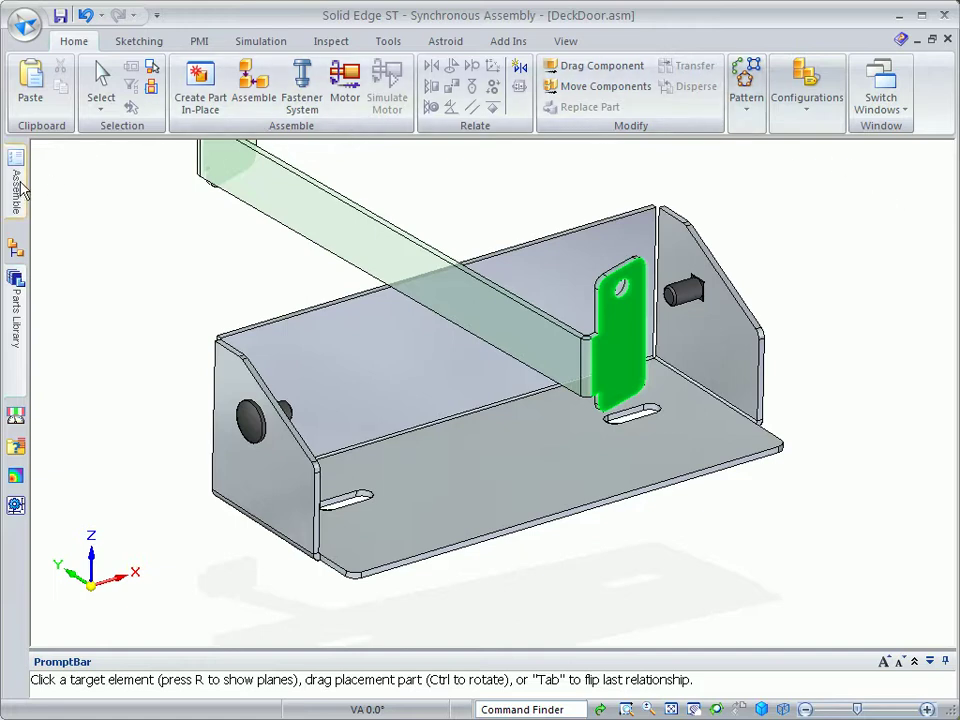
mouse_move(16, 146)
left_click(136, 329)
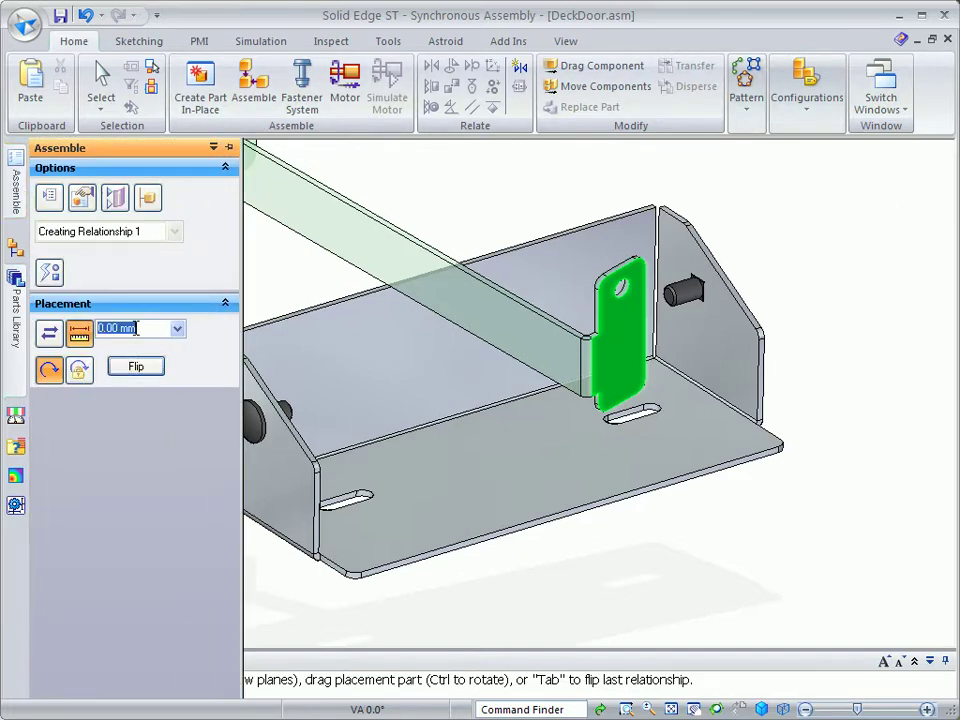
type("1")
key("Return")
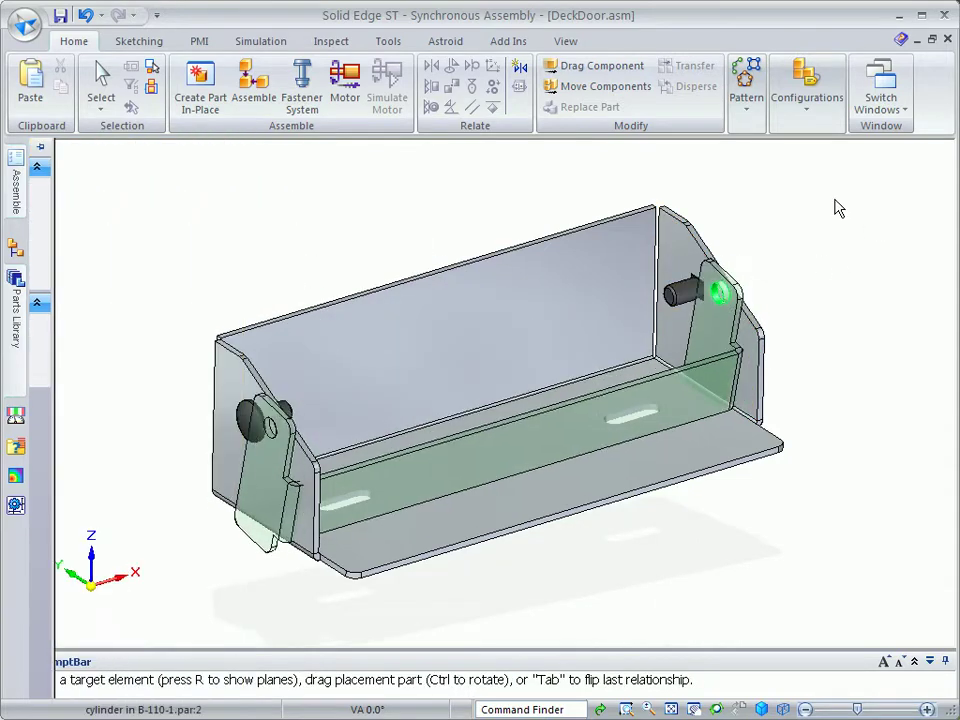
Relate the bracket's long front face to the slanted edge of the door frame's side with a floating offset.
left_click(592, 428)
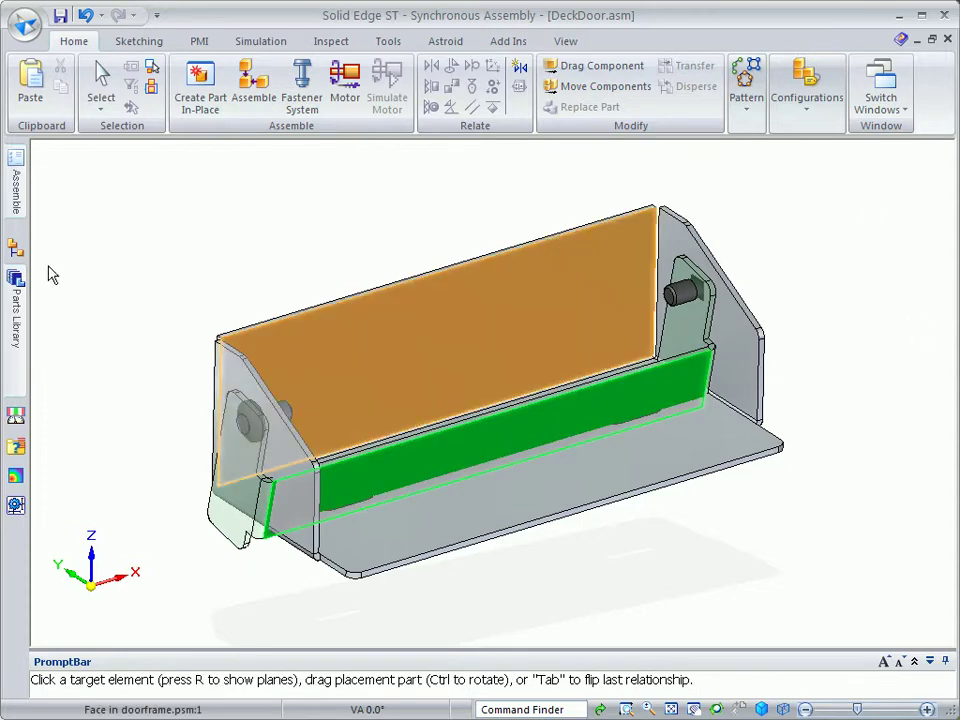
mouse_move(16, 180)
left_click(50, 334)
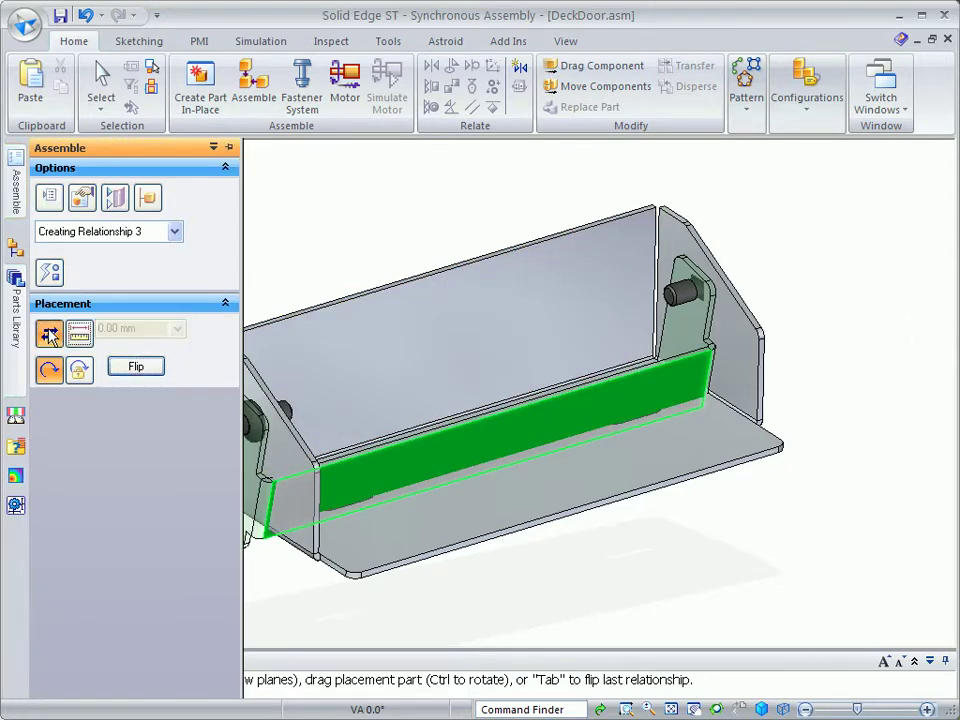
scroll(362, 250, "up", 4)
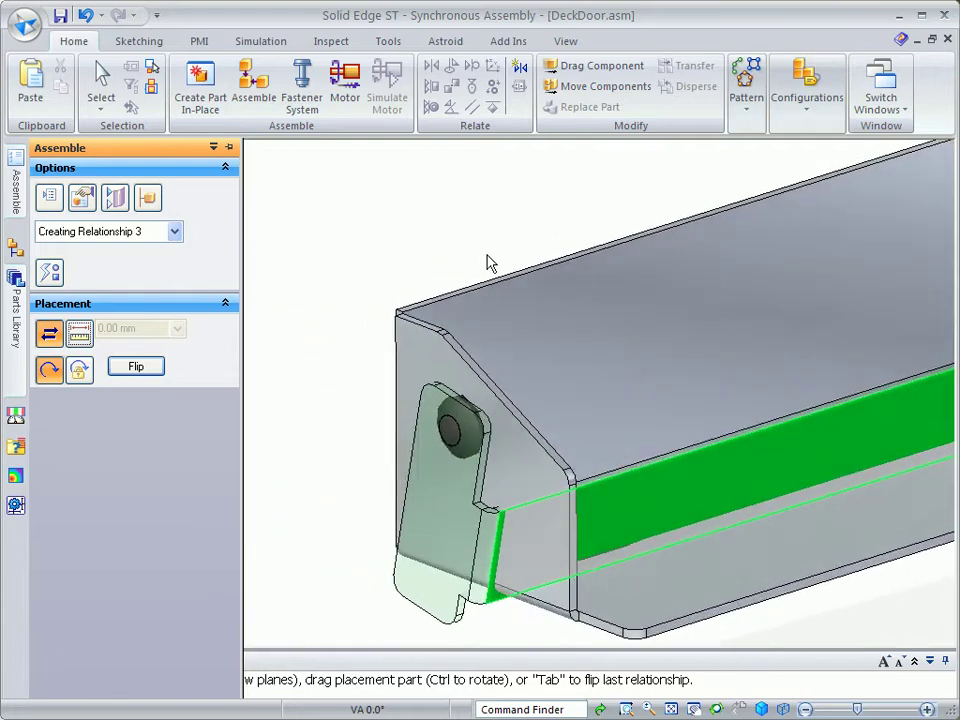
left_click(483, 363)
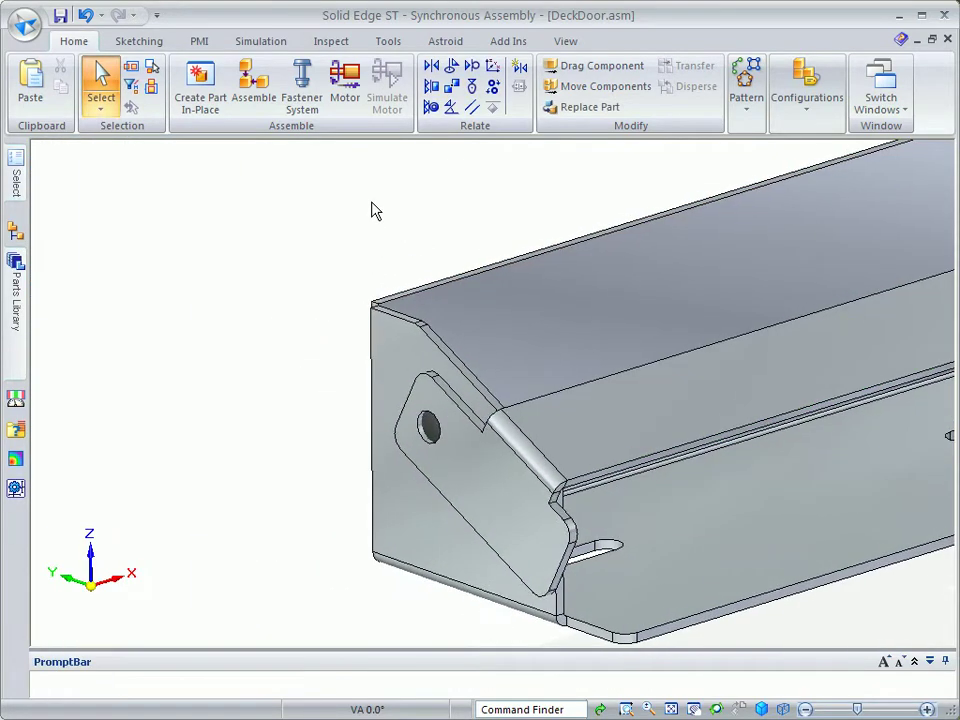
Set the selection priority to faces so that individual bracket faces can be picked in the assembly.
middle_click_drag(233, 209, 98, 106)
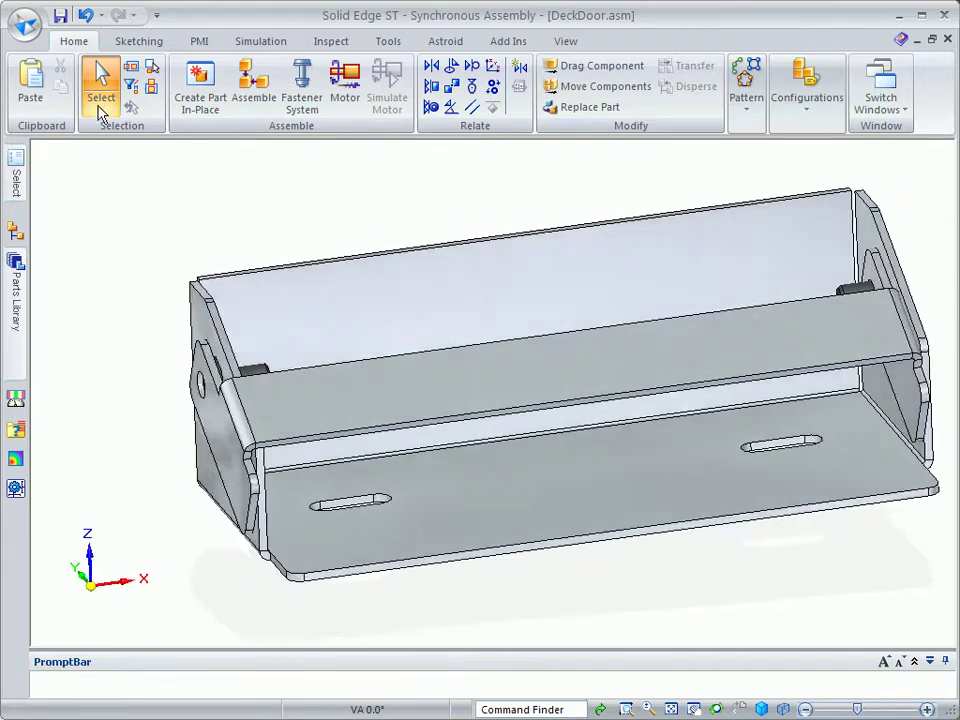
left_click(100, 109)
left_click(91, 152)
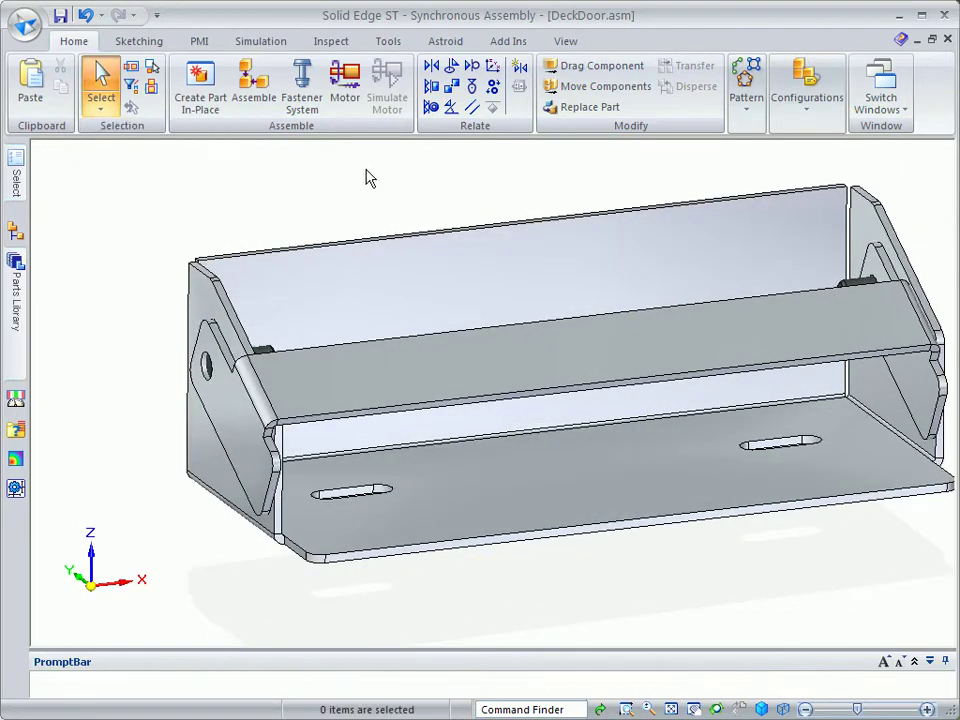
middle_click_drag(366, 170, 197, 414)
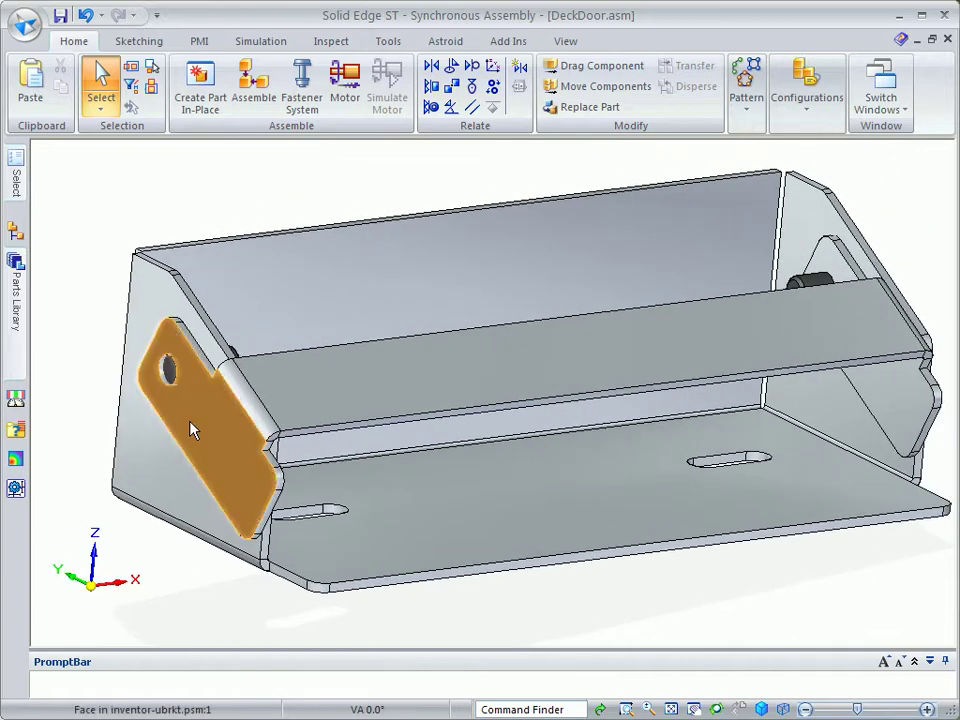
Move the bracket's protruding end tab 10 mm inward so the bracket fits inside the door frame.
left_click(197, 430)
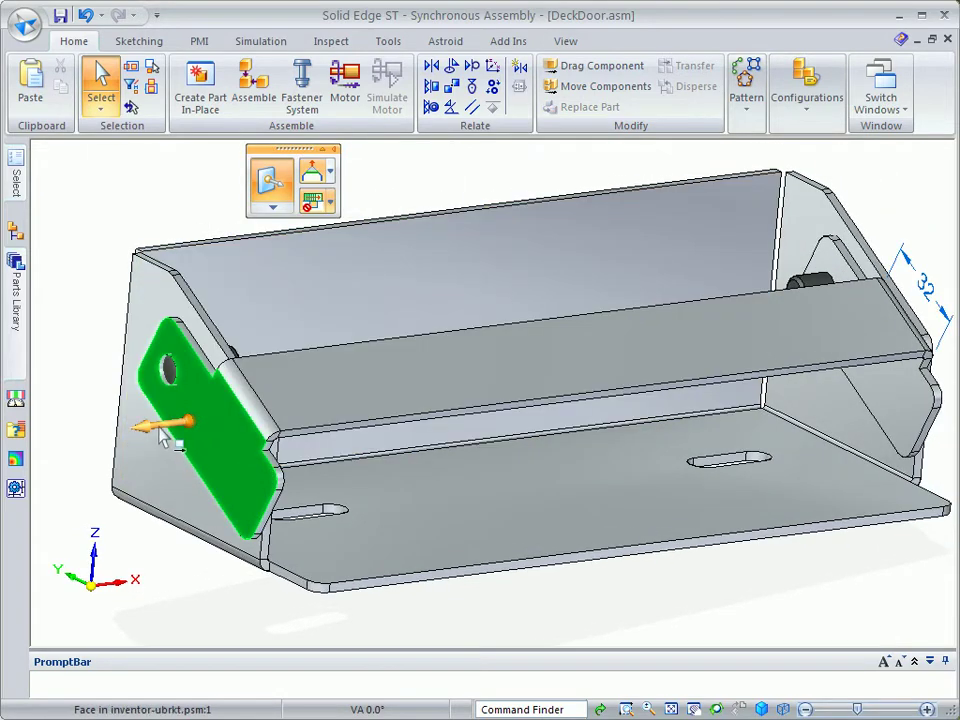
key("Escape")
left_click(190, 421)
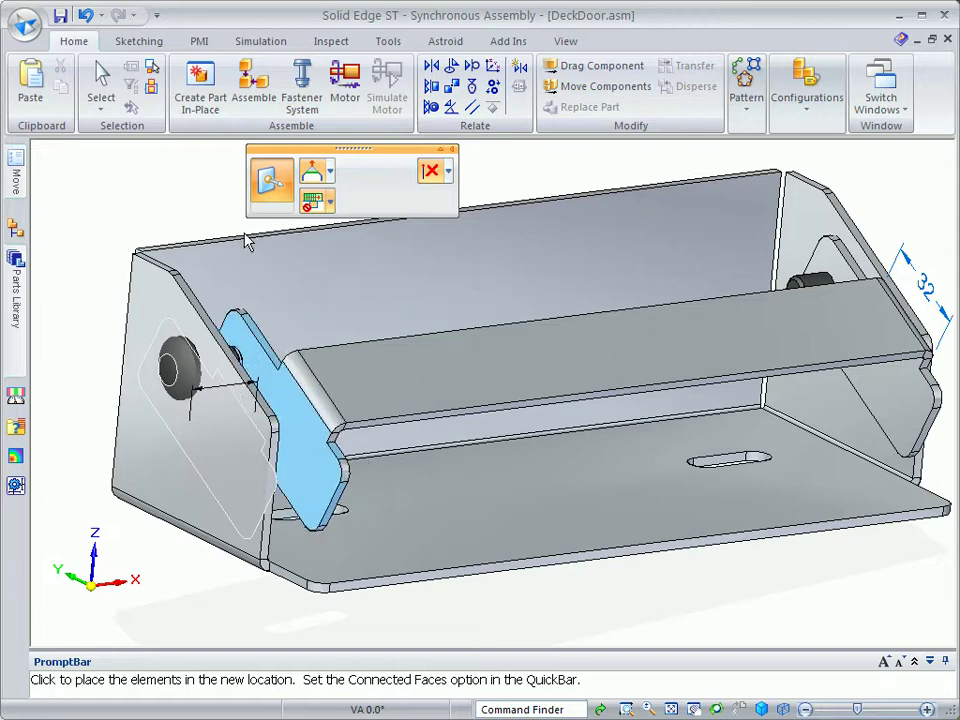
type("1")
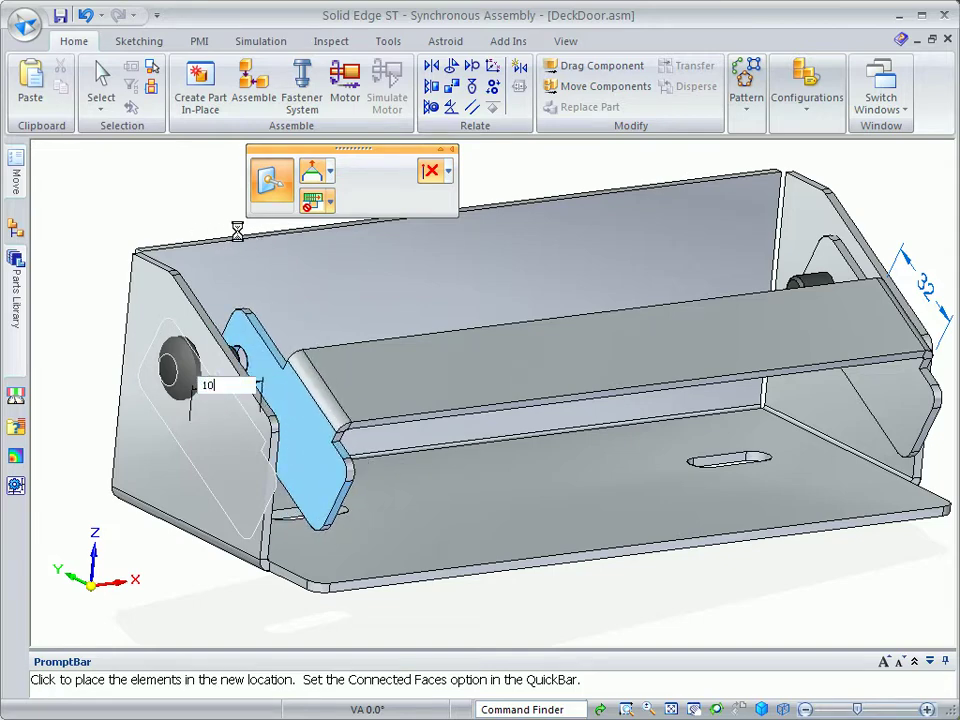
type("0")
key("Return")
left_click(630, 168)
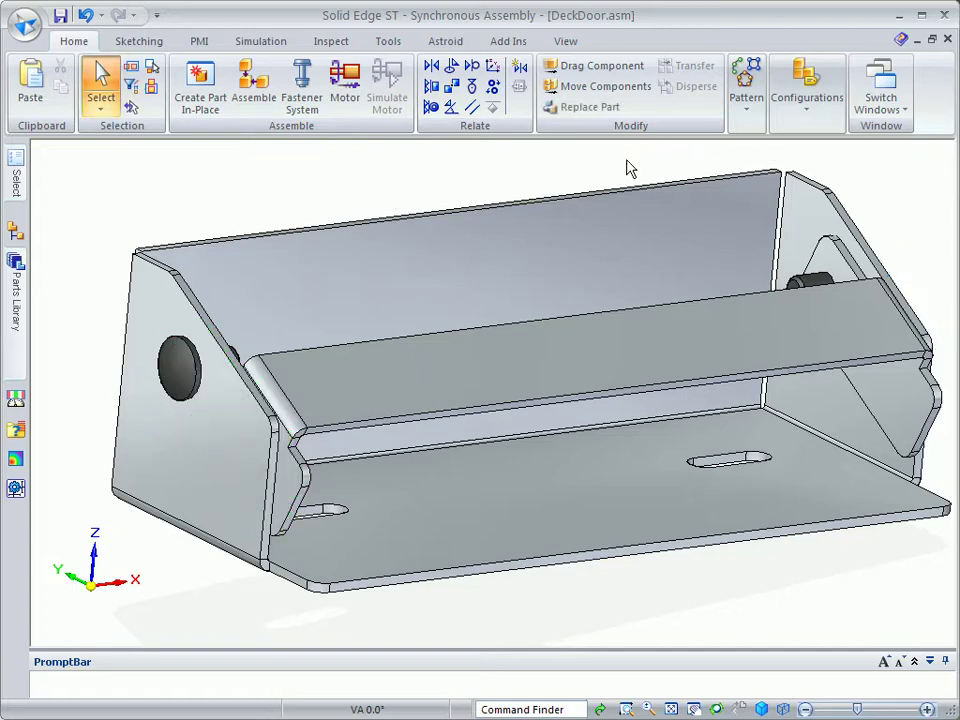
key("ctrl+f")
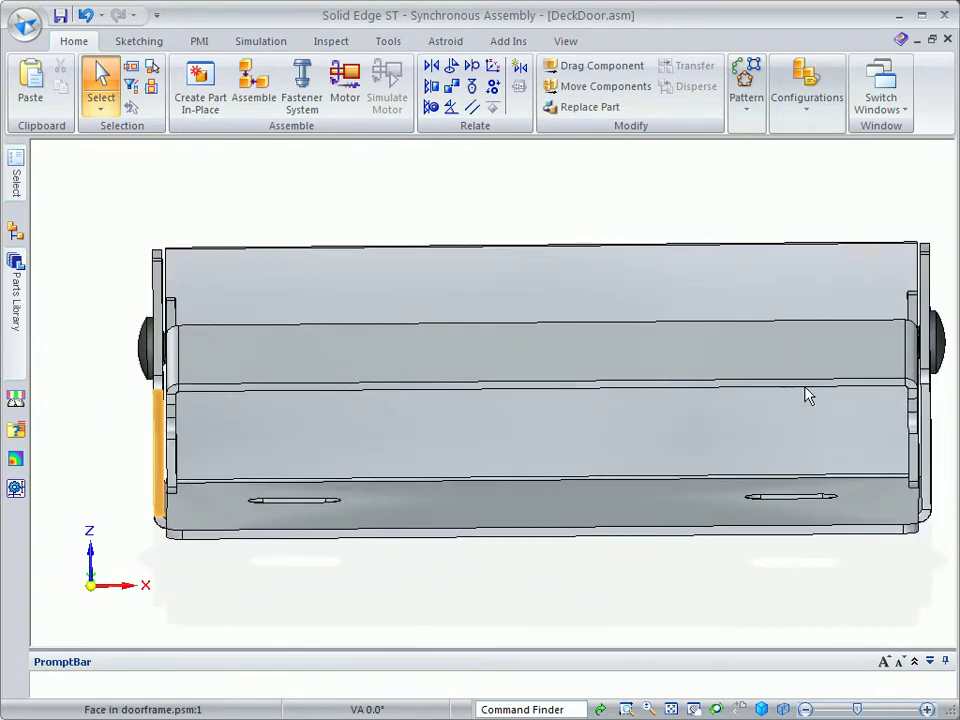
key("ctrl+i")
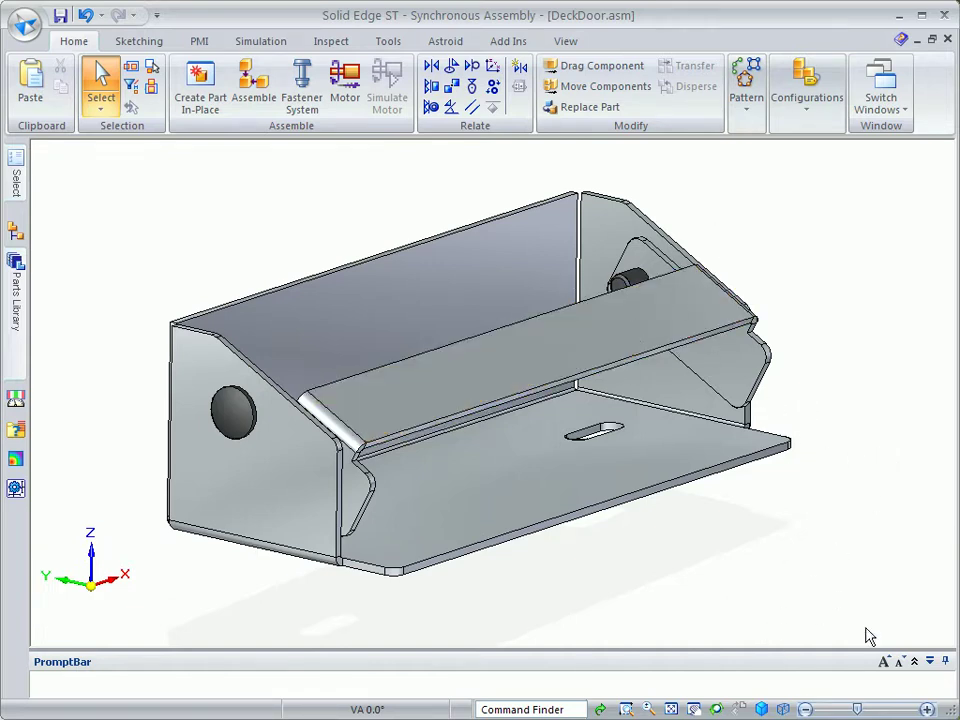
Open the Parasolid file sworks_door.x_t with the sync iso sheet metal.psm template.
left_click(22, 30)
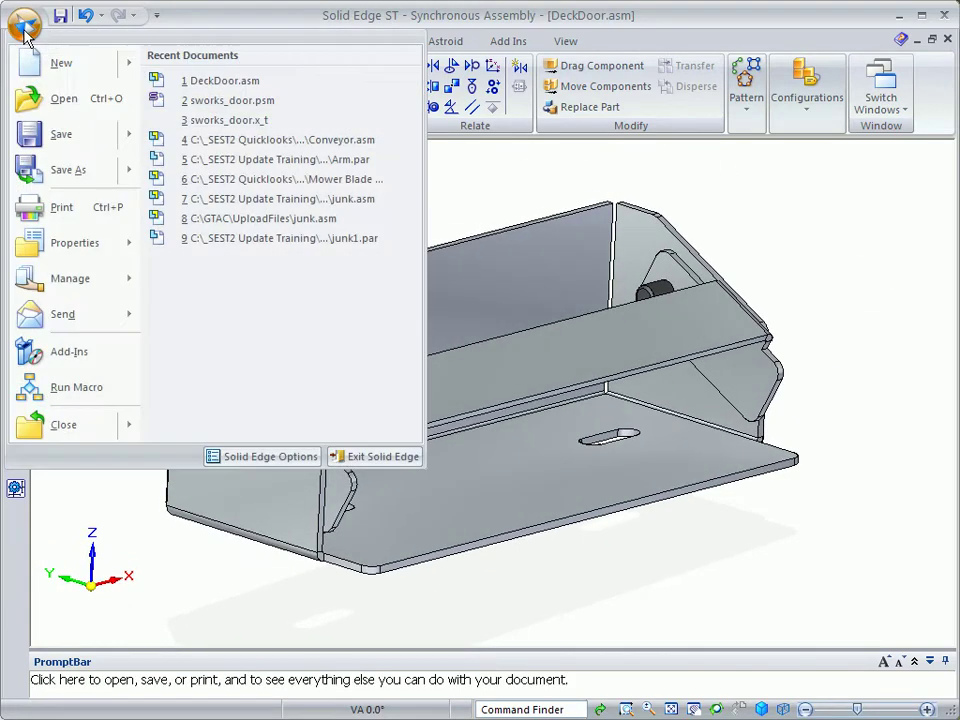
left_click(62, 98)
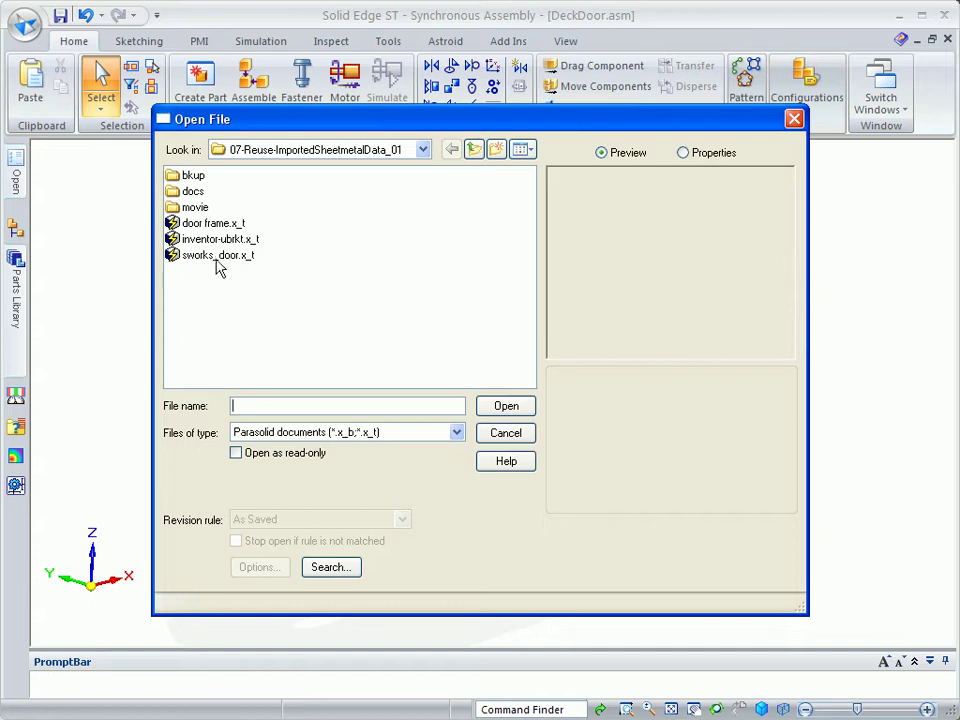
left_click(215, 257)
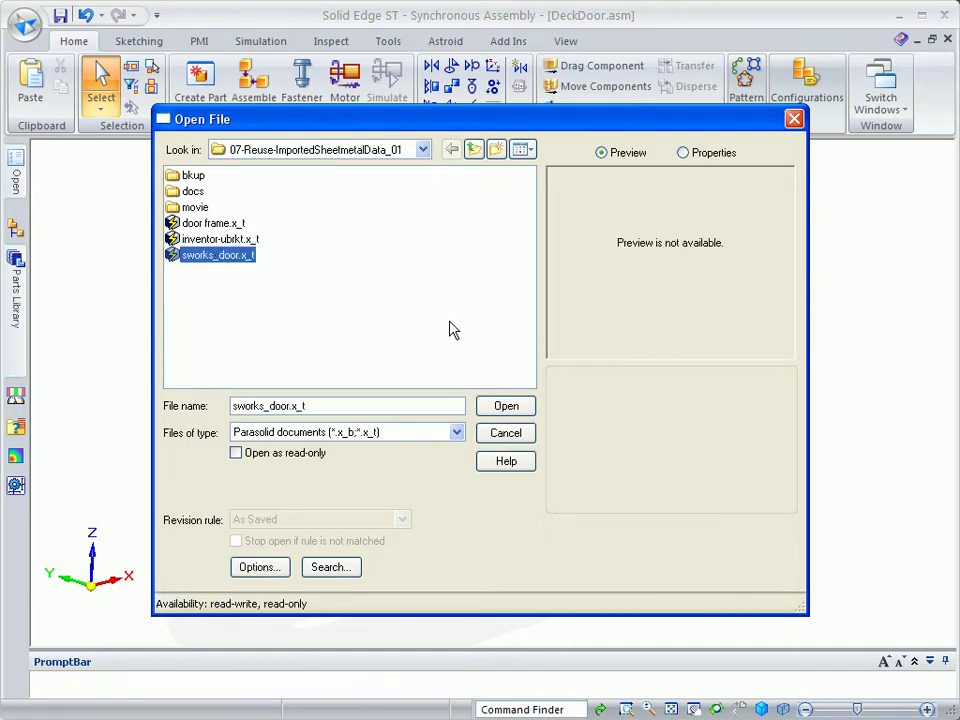
left_click(507, 407)
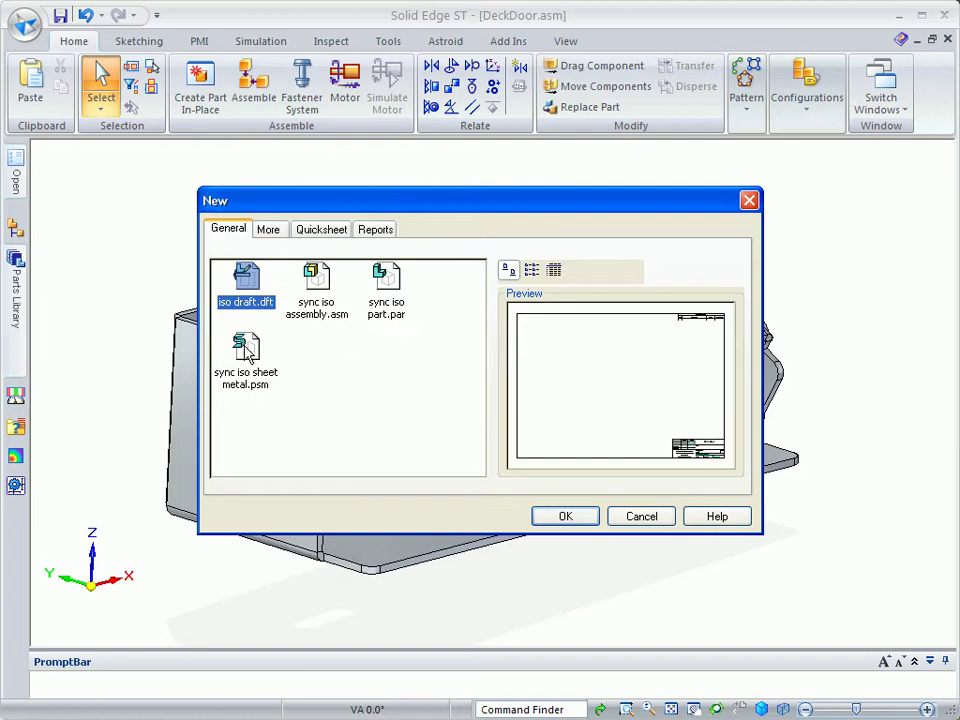
left_click(246, 350)
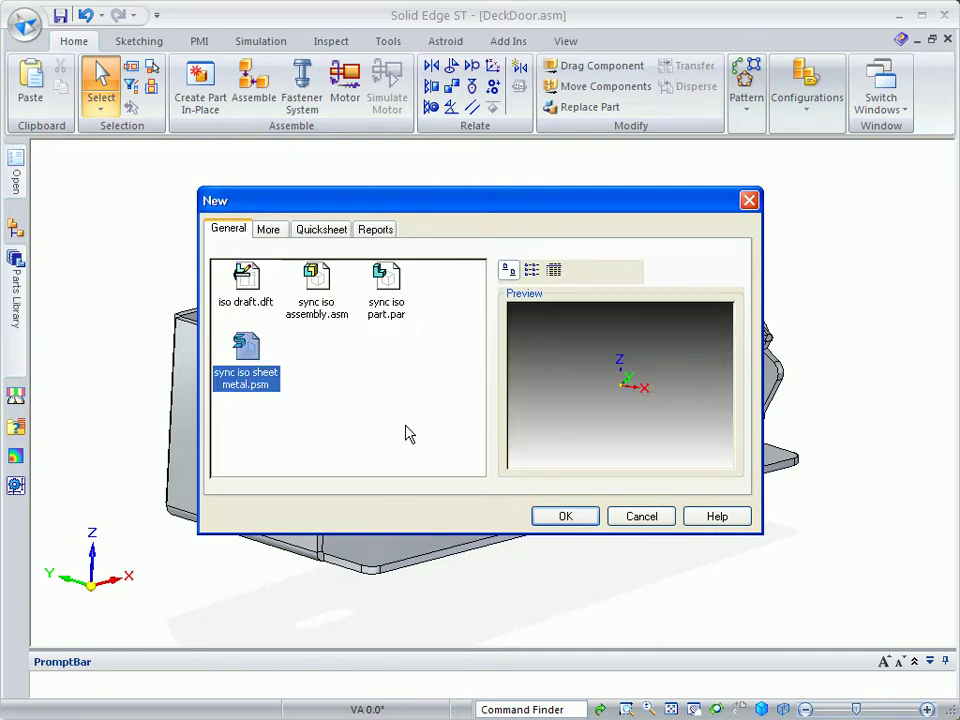
left_click(566, 516)
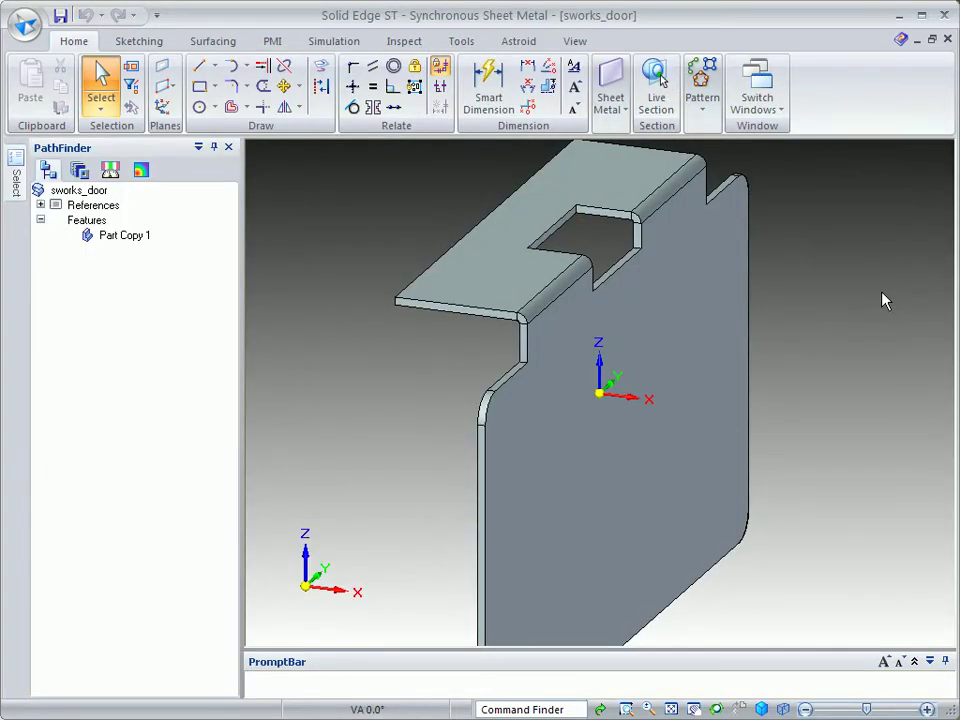
Hide the reference geometry and transform the imported door to sheet metal with its top flange face as the base face.
key("ctrl+r")
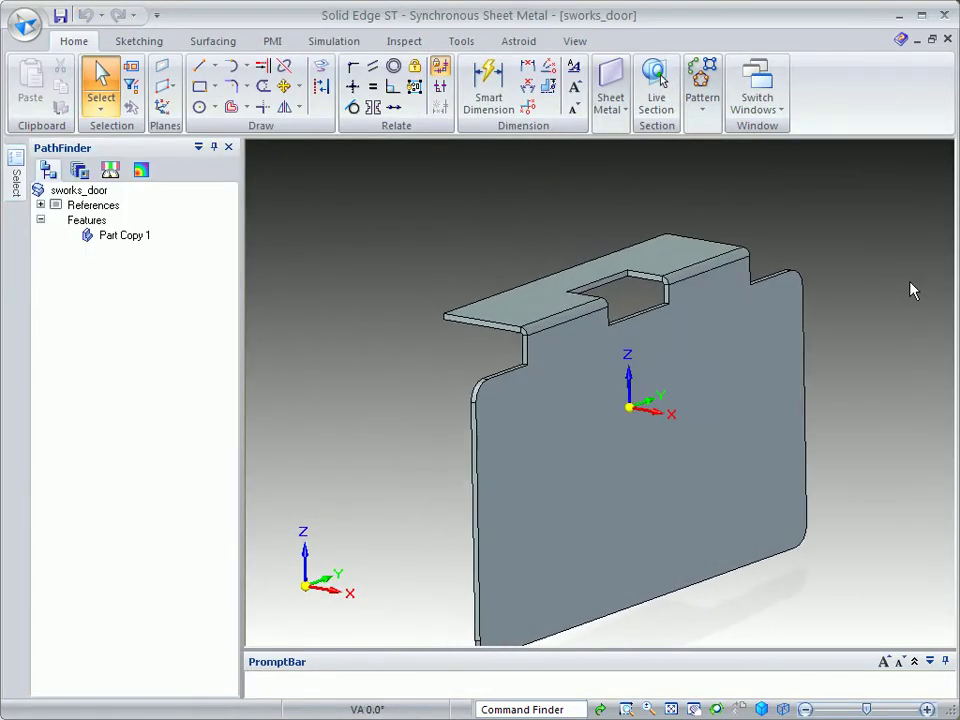
left_click(56, 205)
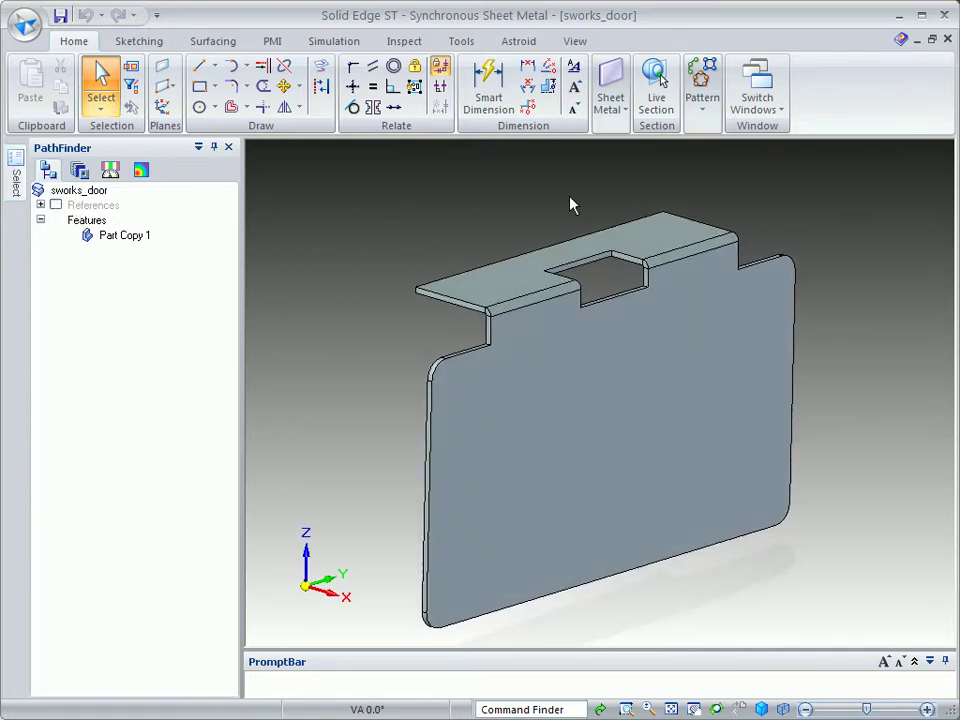
left_click(625, 117)
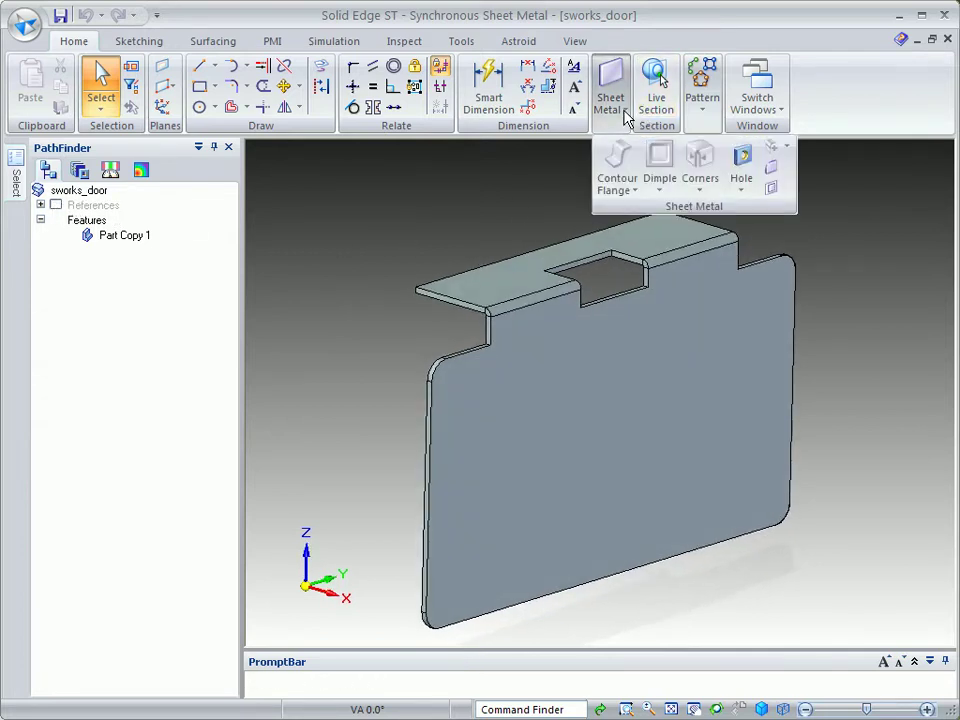
left_click(700, 188)
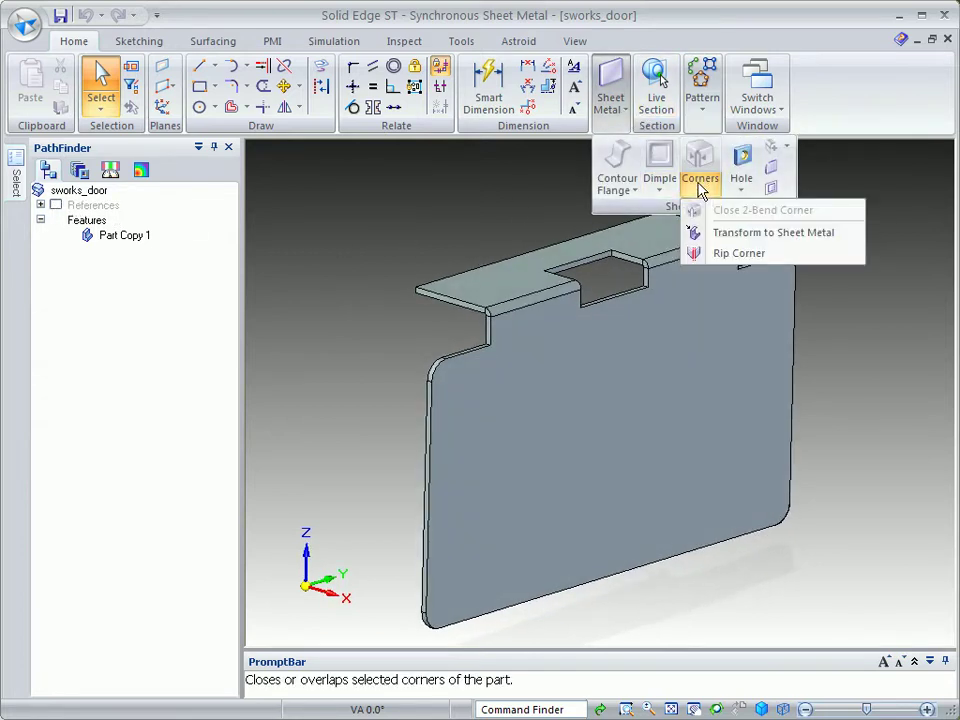
left_click(767, 235)
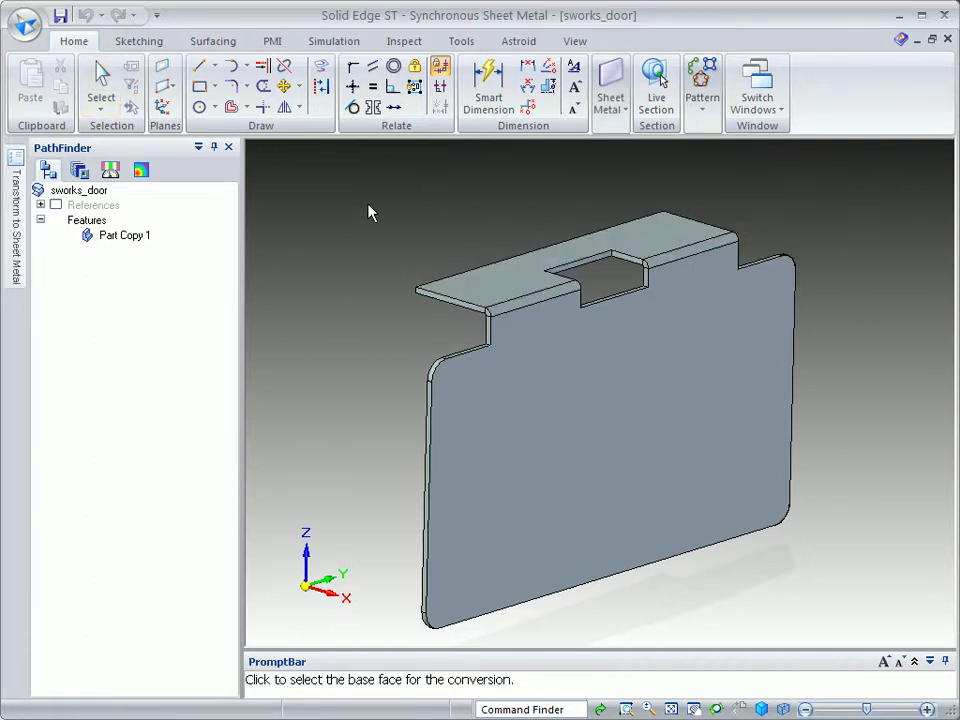
left_click(499, 272)
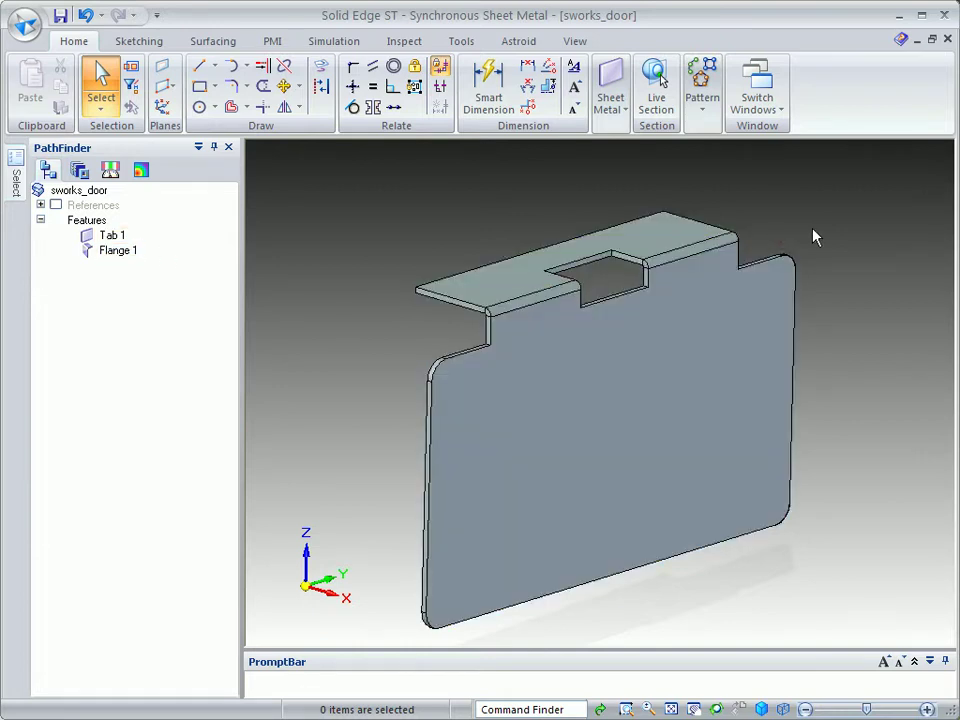
Save the converted door as sworks_door.psm and close it to return to the DeckDoor assembly.
middle_click_drag(838, 230, 874, 210)
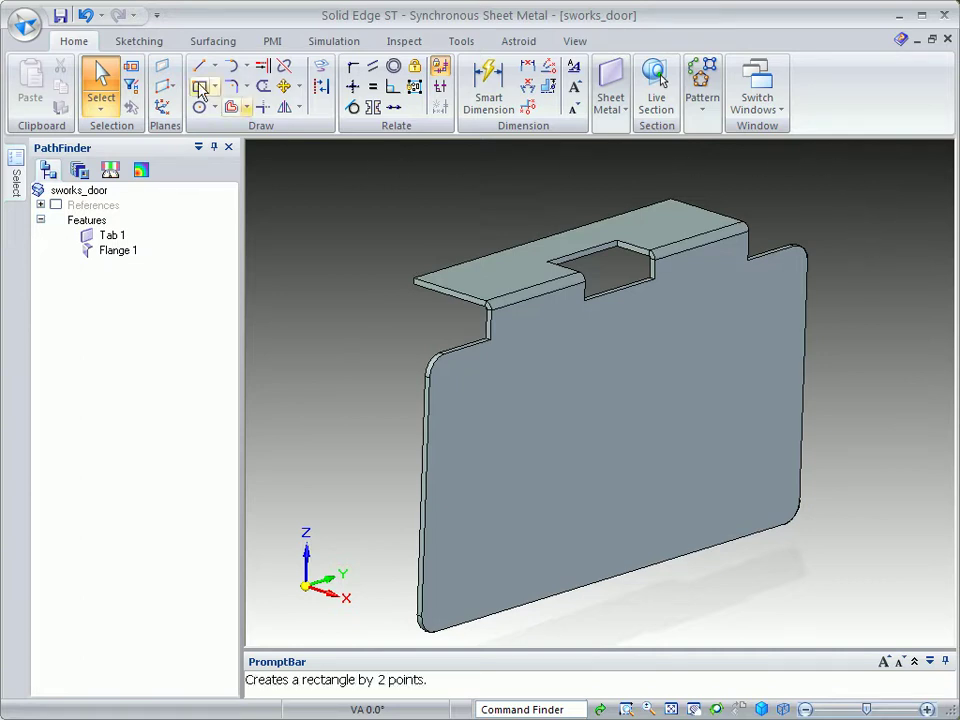
left_click(60, 15)
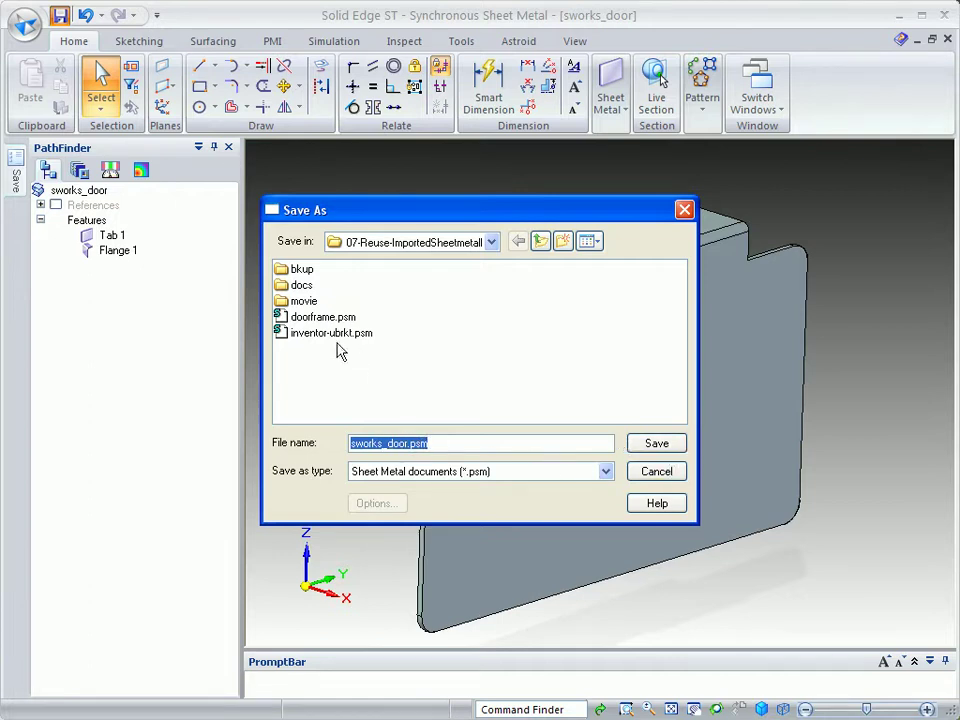
left_click(662, 443)
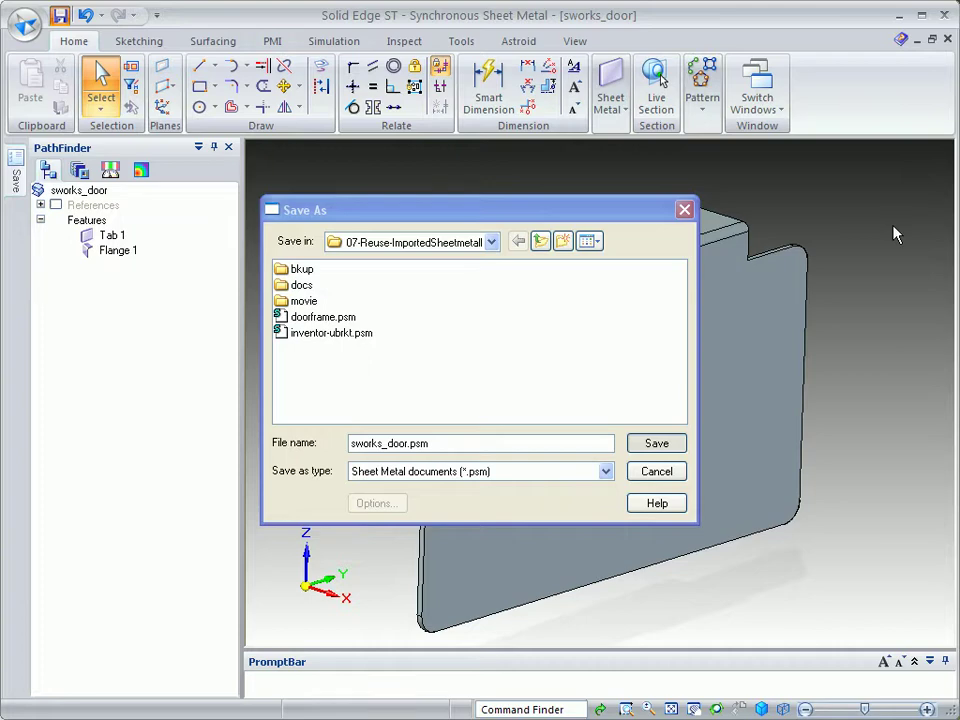
left_click(948, 41)
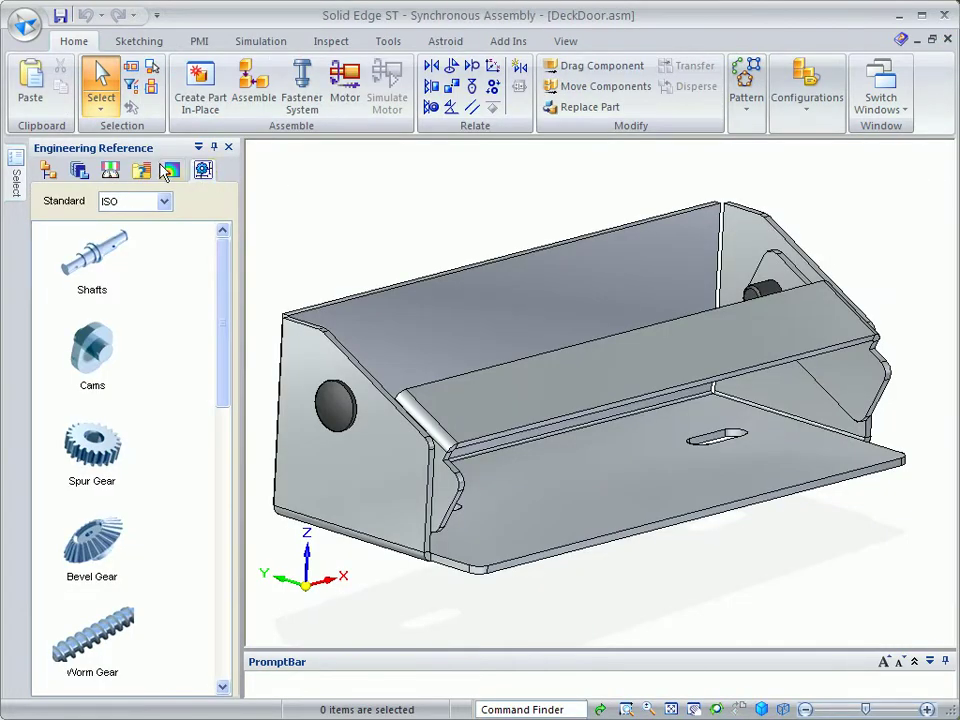
Place sworks_door.psm from the parts library into the assembly.
left_click(79, 172)
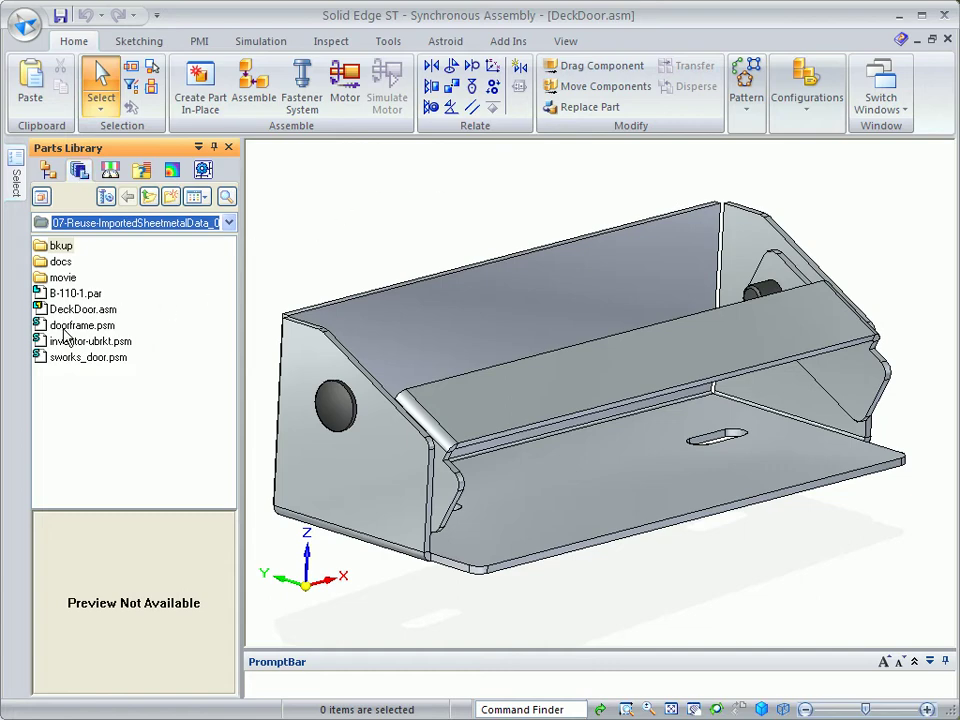
left_click(72, 358)
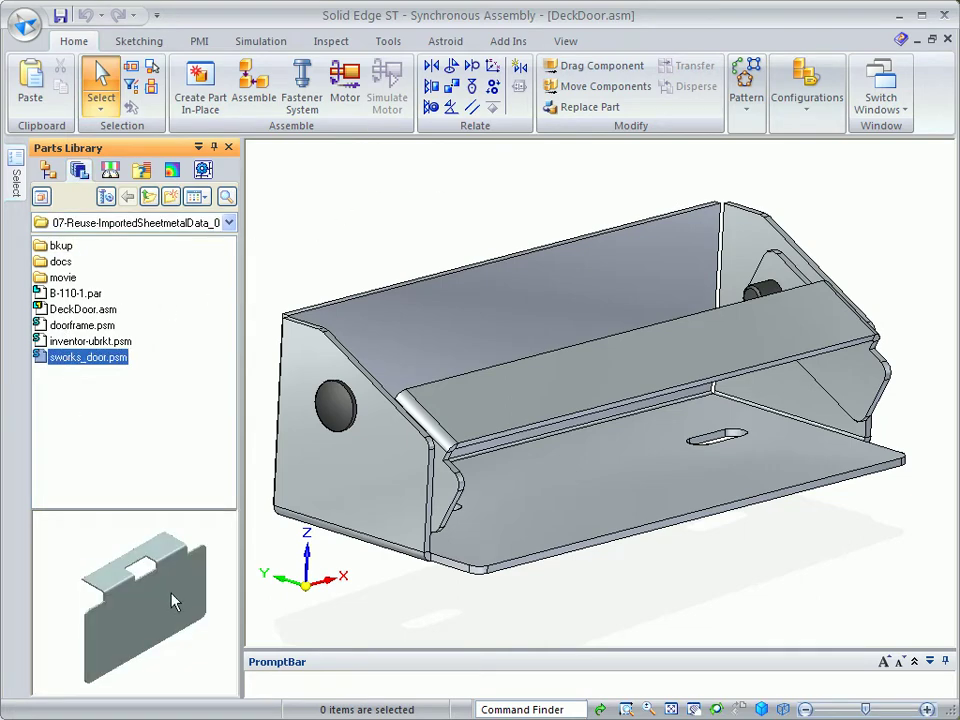
middle_click_drag(529, 164, 463, 182)
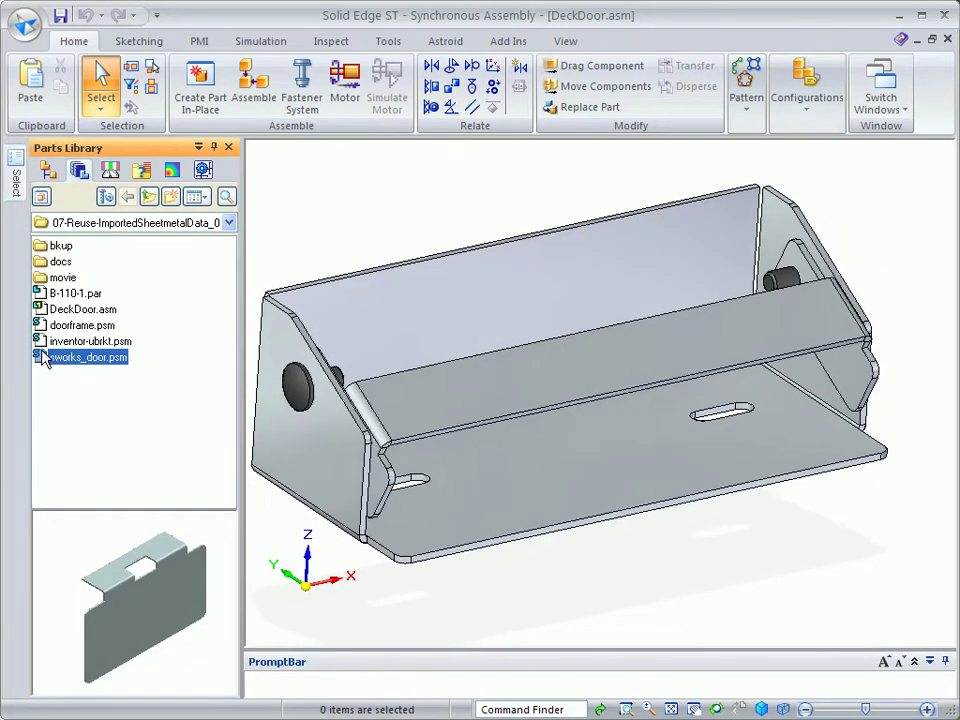
left_click_drag(40, 363, 535, 308)
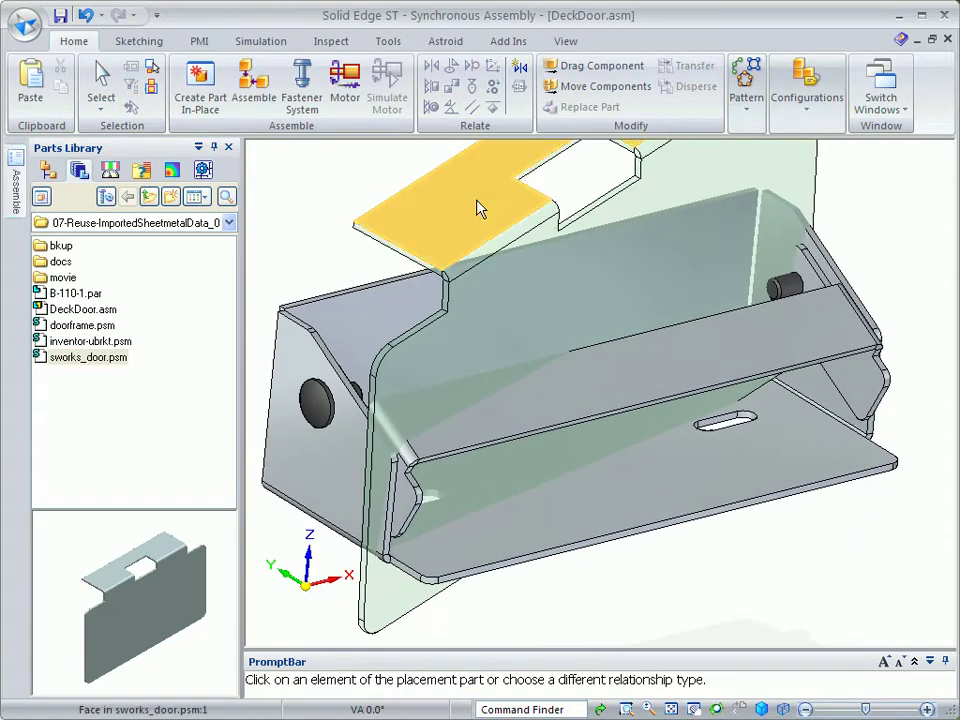
Mate the underside of the door's top flange to the bracket's sloped top face and align their long rear edge faces.
right_click(478, 208)
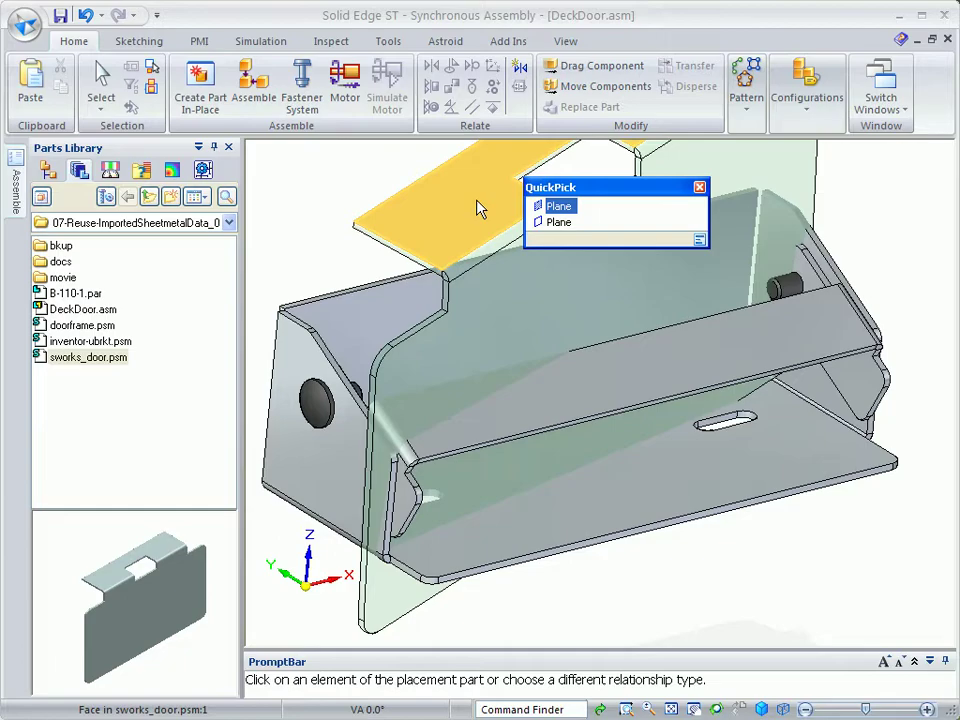
left_click(558, 226)
left_click(690, 382)
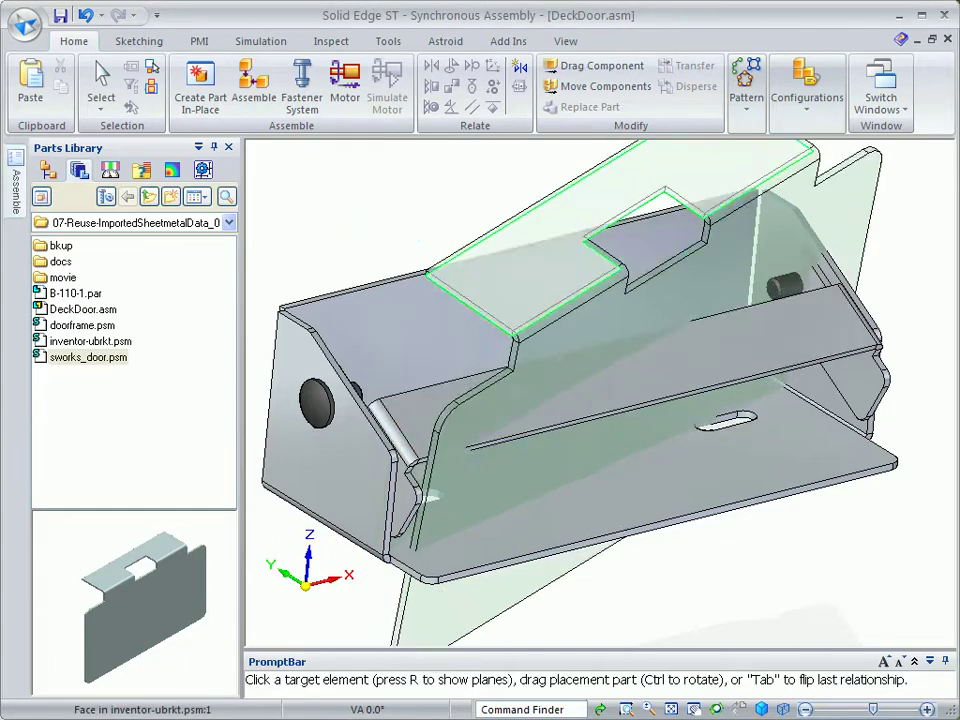
left_click(518, 281)
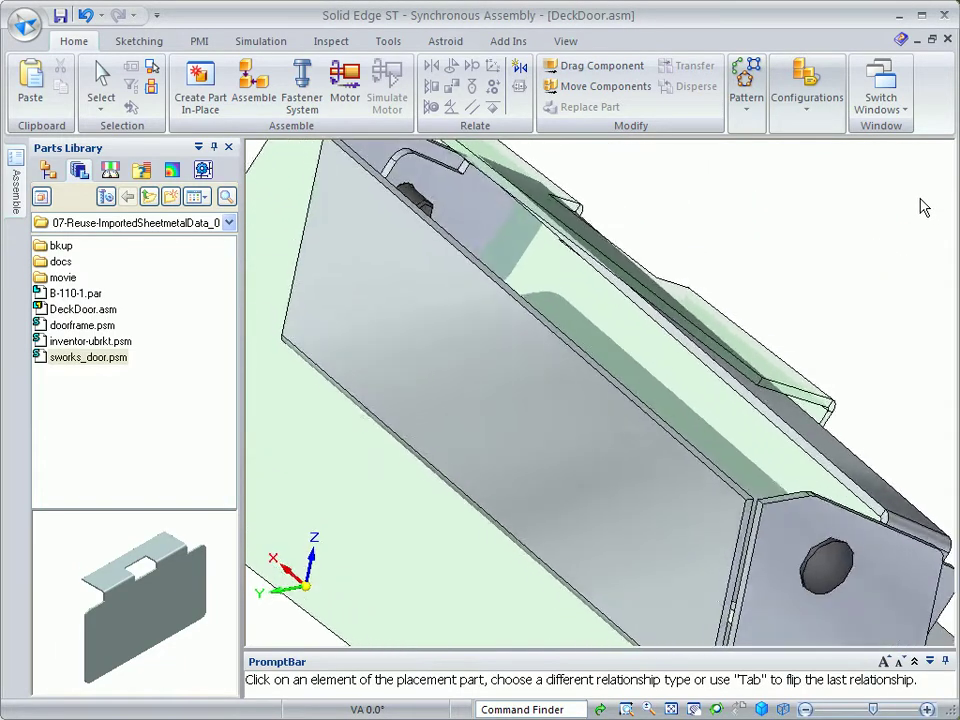
left_click(641, 311)
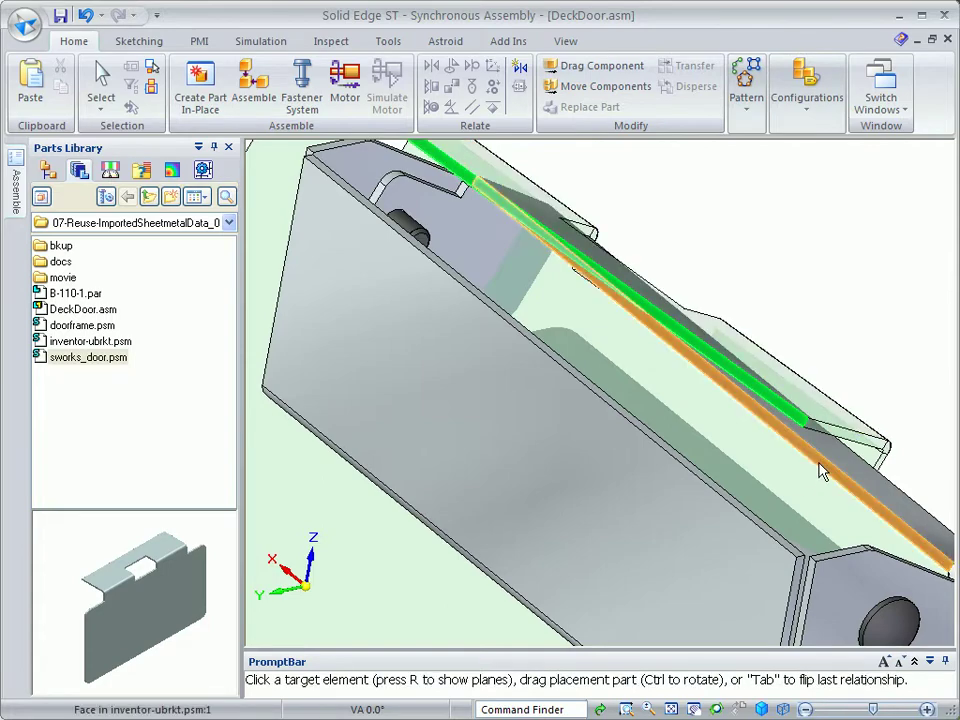
left_click(947, 268)
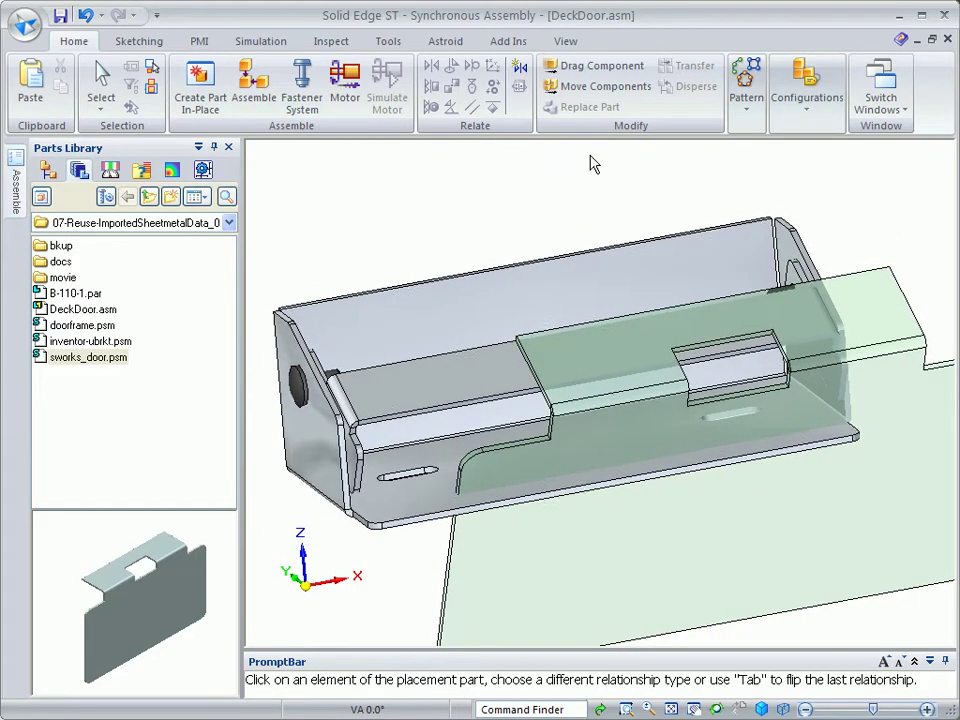
Slide the door along the bracket with Drag Component until it is centred, and collapse the parts library for more viewing space.
left_click(605, 66)
left_click_drag(703, 315, 580, 357)
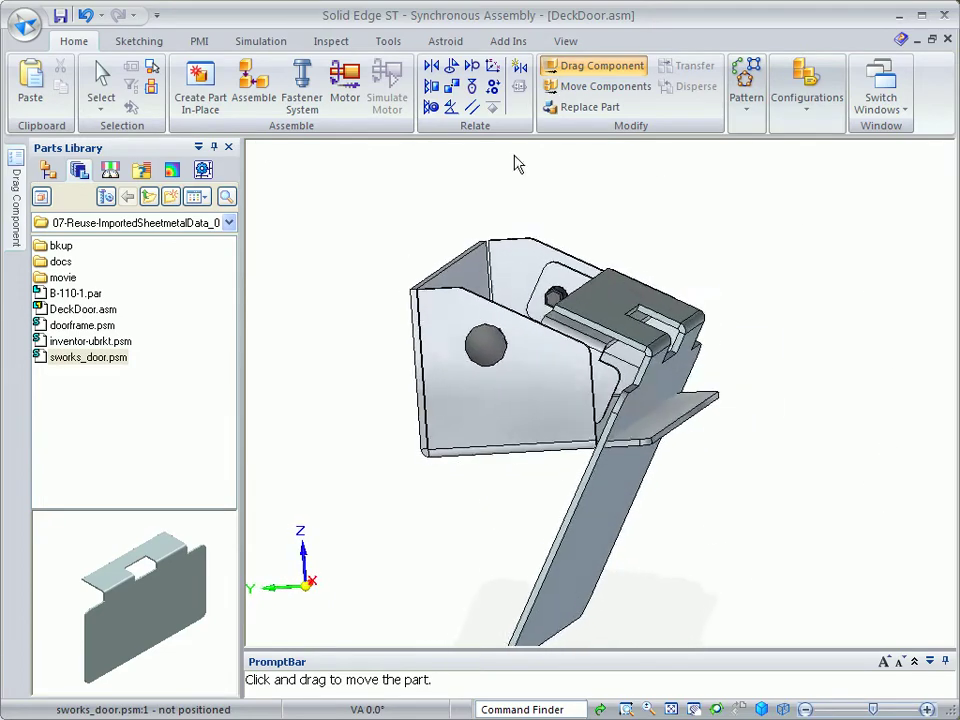
left_click(101, 109)
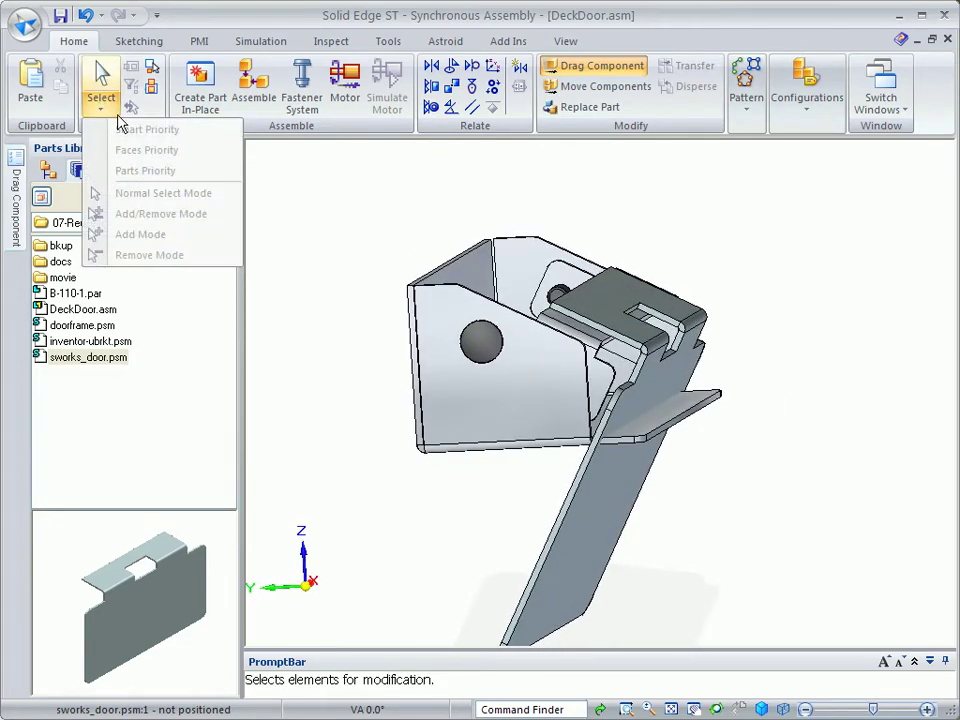
left_click(690, 228)
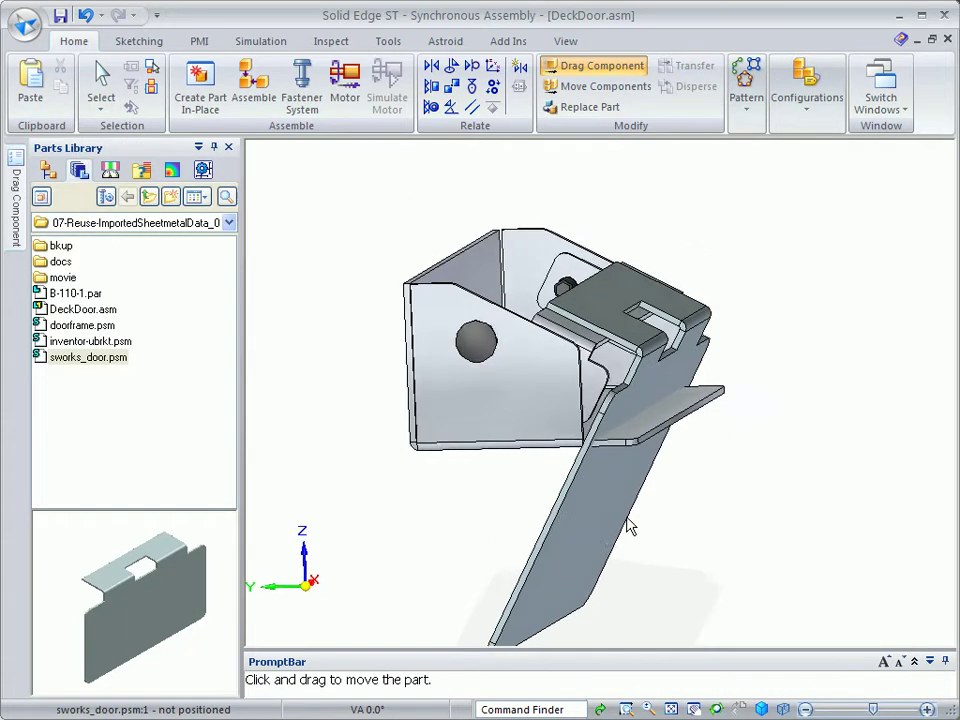
left_click(214, 148)
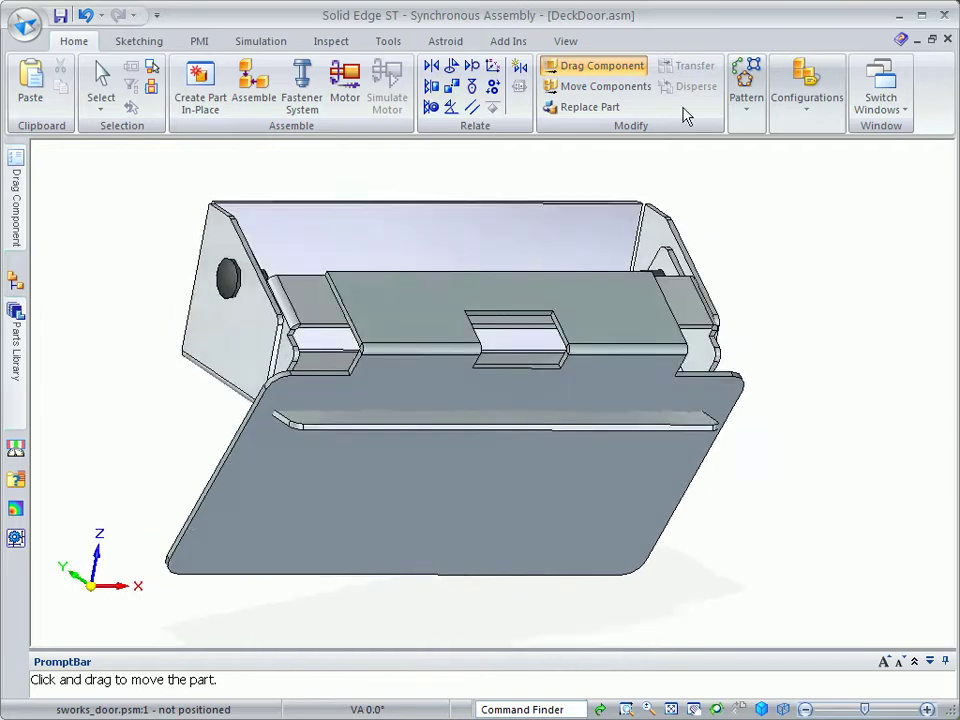
Edit the door in place and rotate its large panel about 25° outward around the top flange bend to clear the frame.
left_click(101, 80)
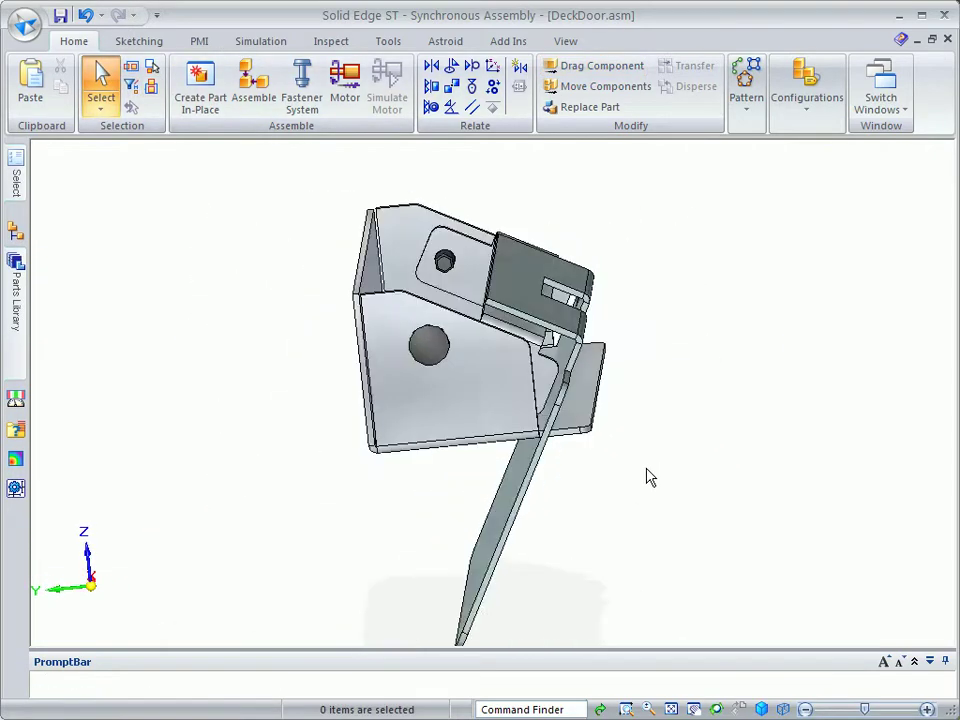
double_click(537, 503)
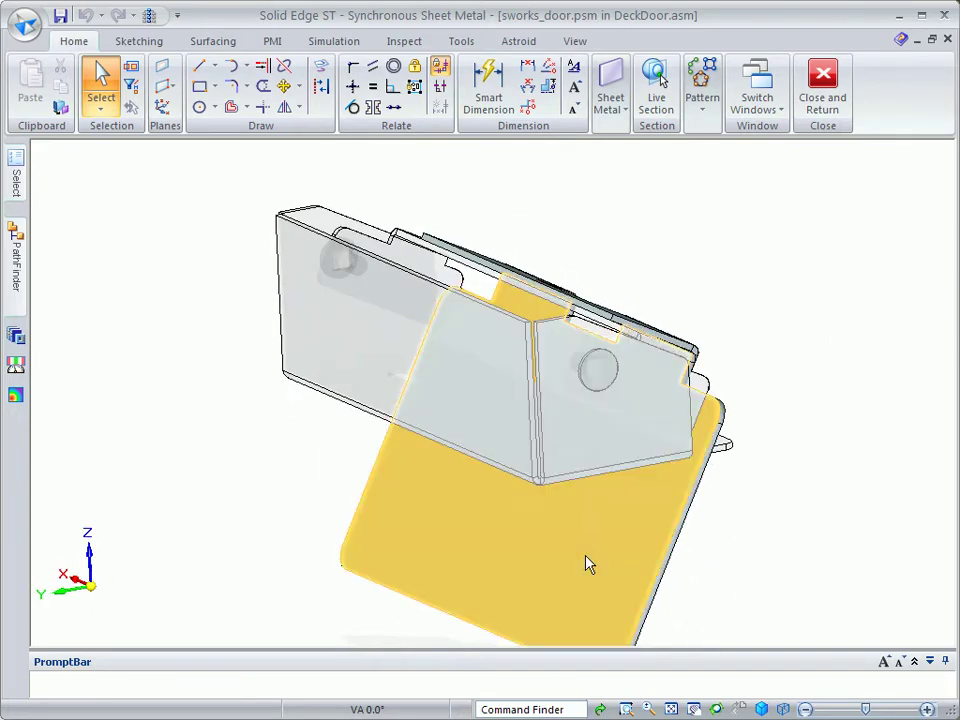
left_click(587, 566)
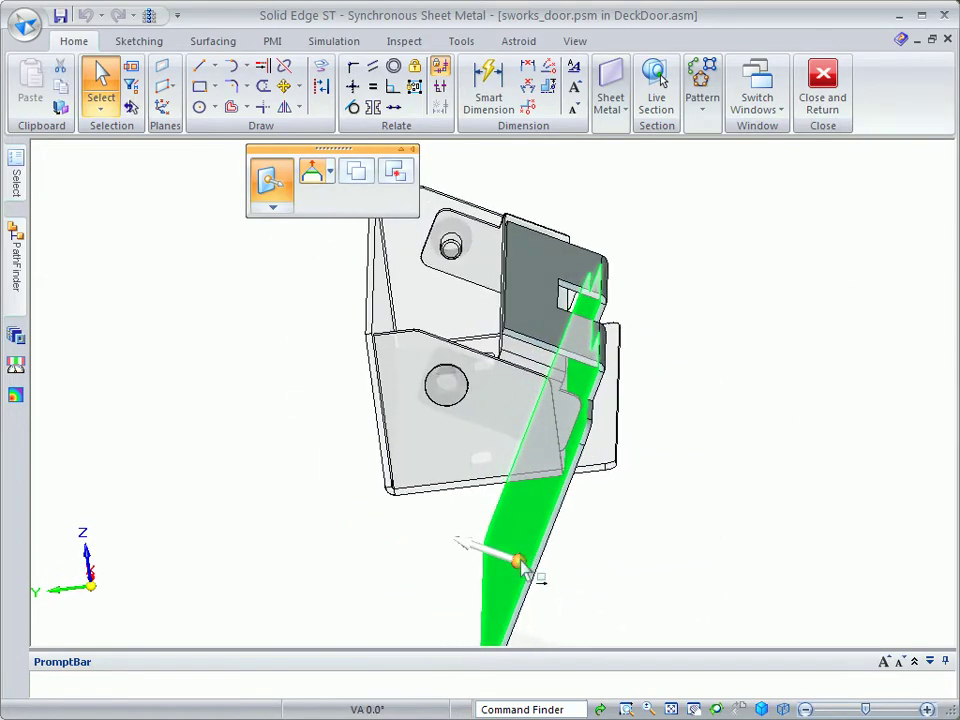
left_click_drag(530, 575, 668, 232)
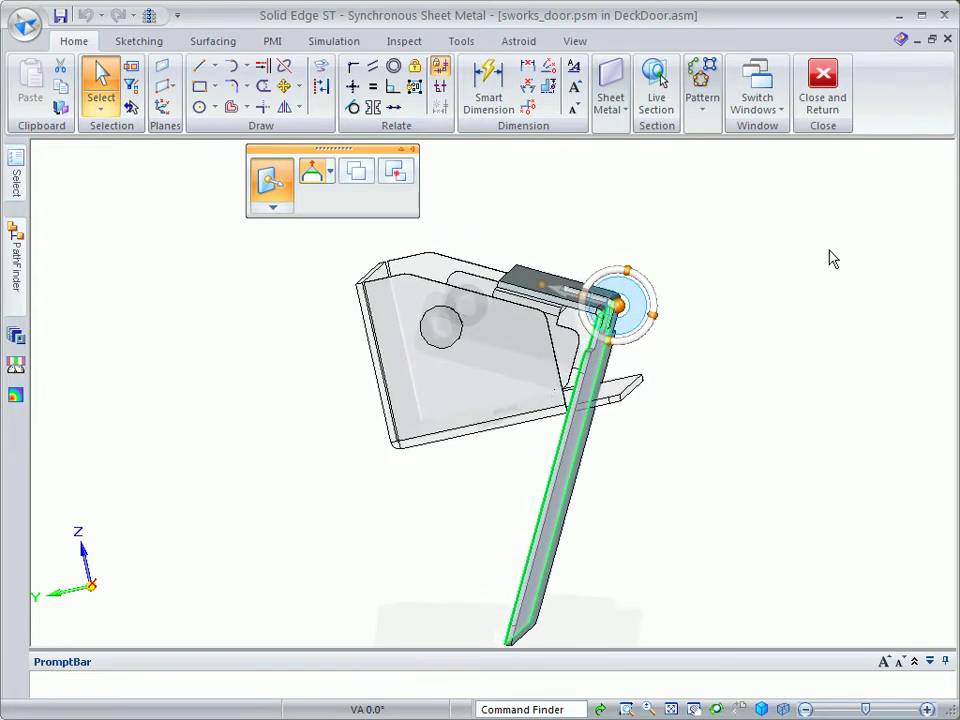
left_click(636, 340)
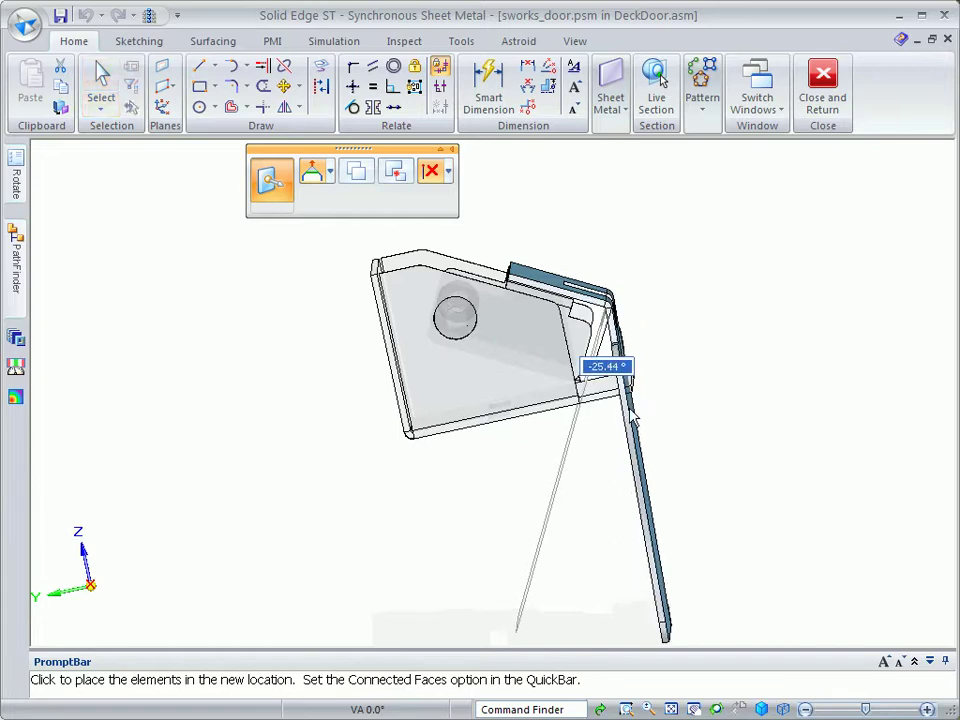
left_click(632, 416)
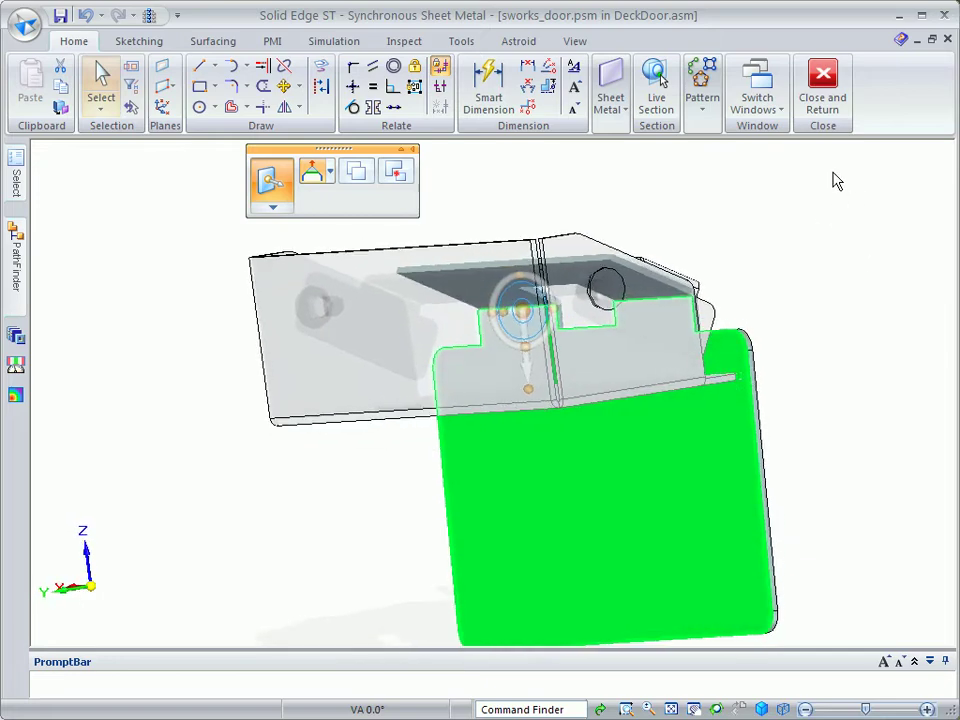
Sketch a horizontal line across the full width of the door's large inner face, with the sketch plane locked to that face.
left_click(201, 67)
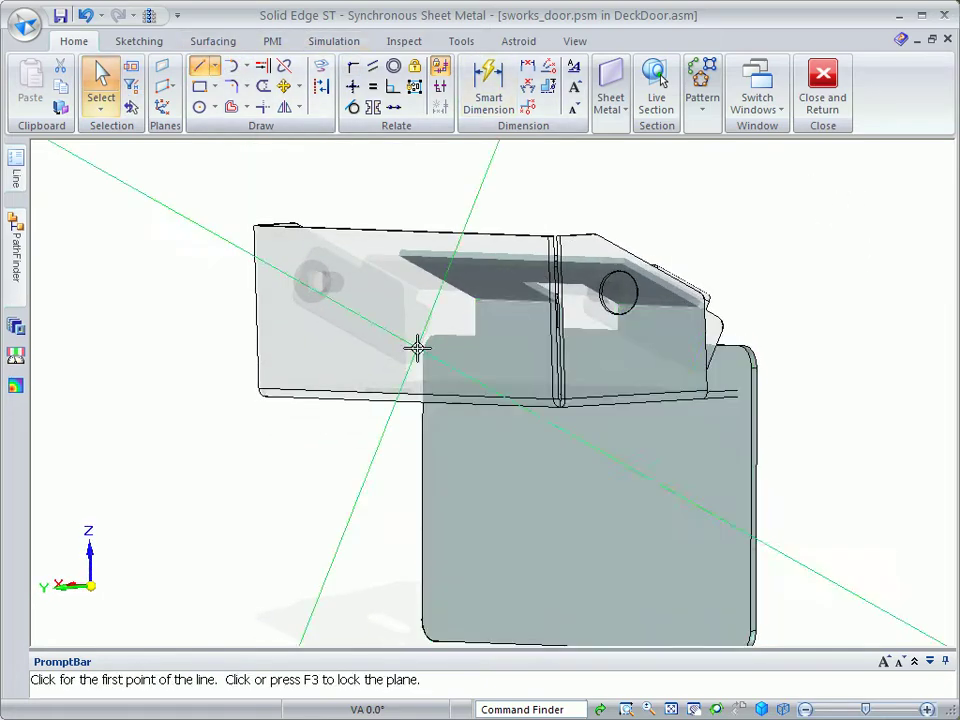
key("F3")
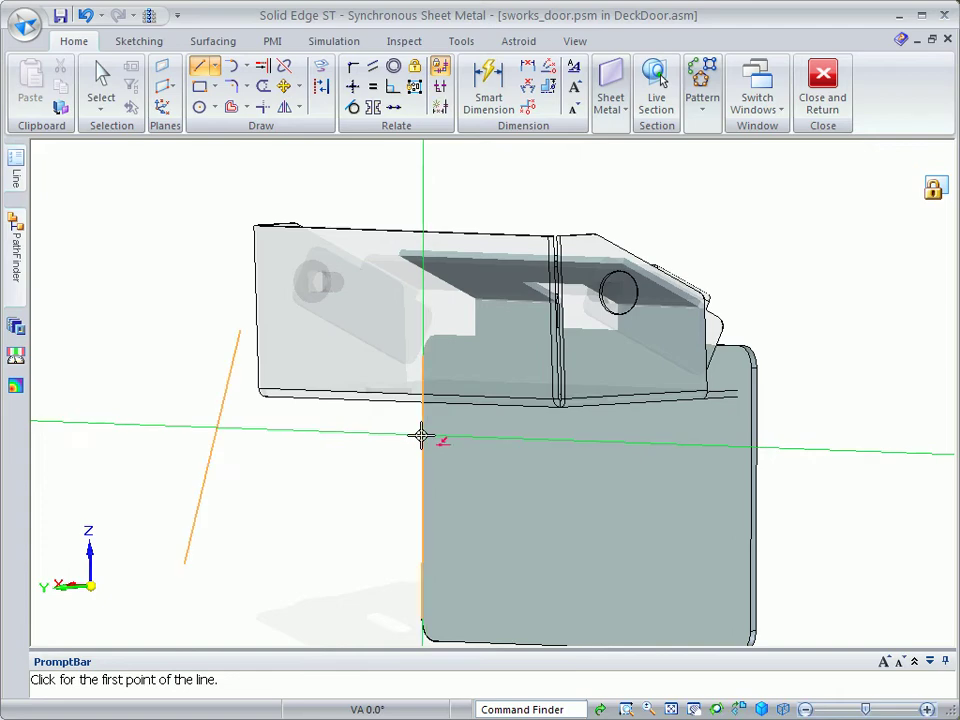
left_click(749, 443)
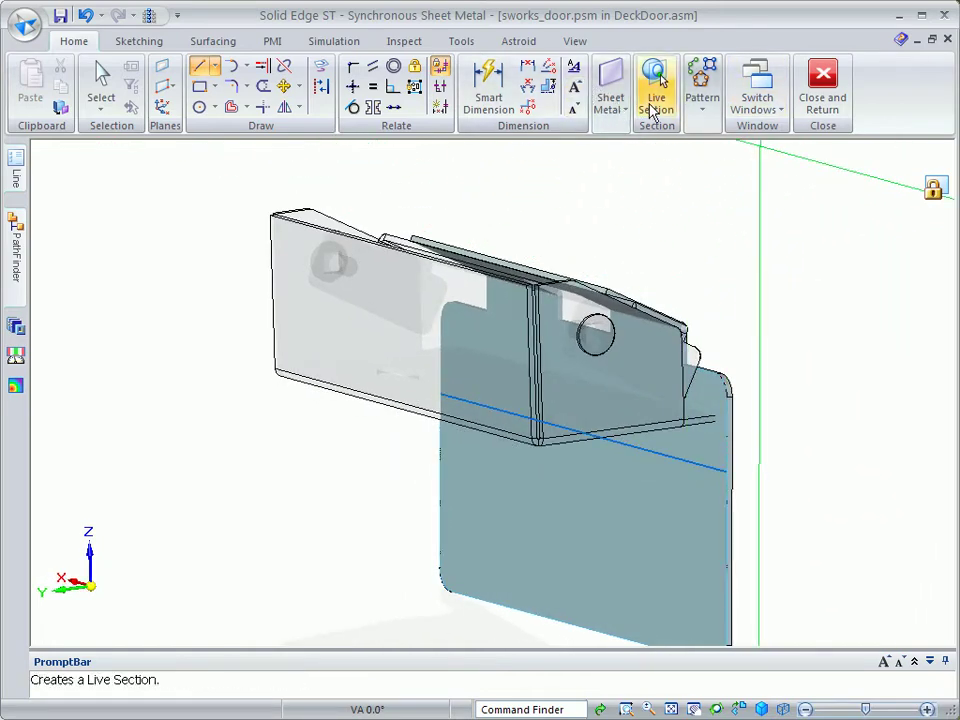
Create a jog along the sketched line, offsetting the lower part of the door about 18 mm outward.
left_click(628, 113)
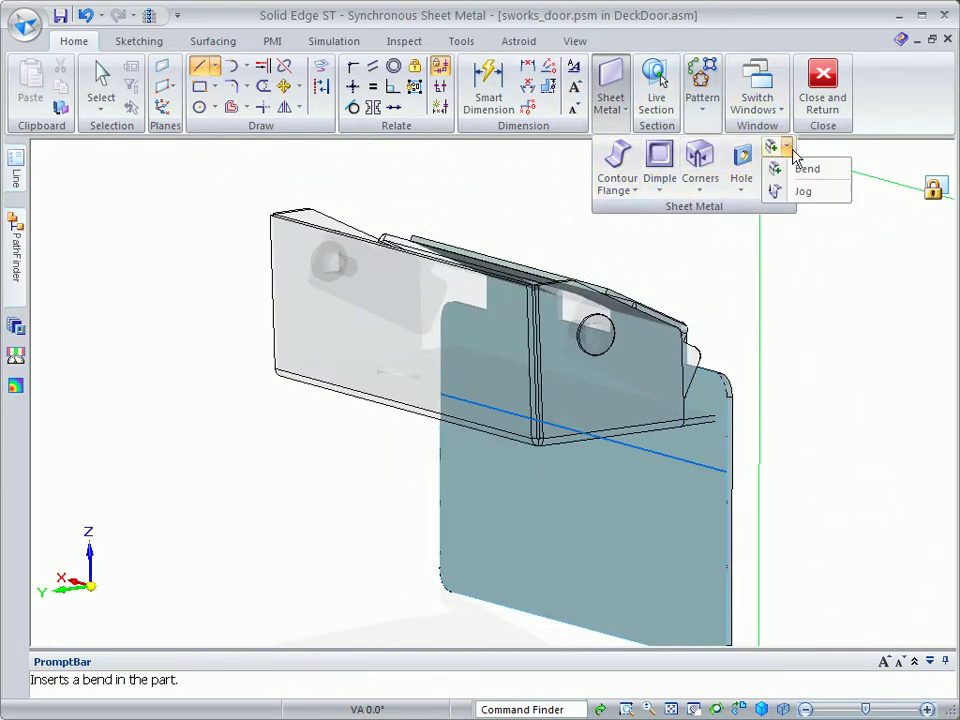
left_click(803, 192)
left_click(671, 458)
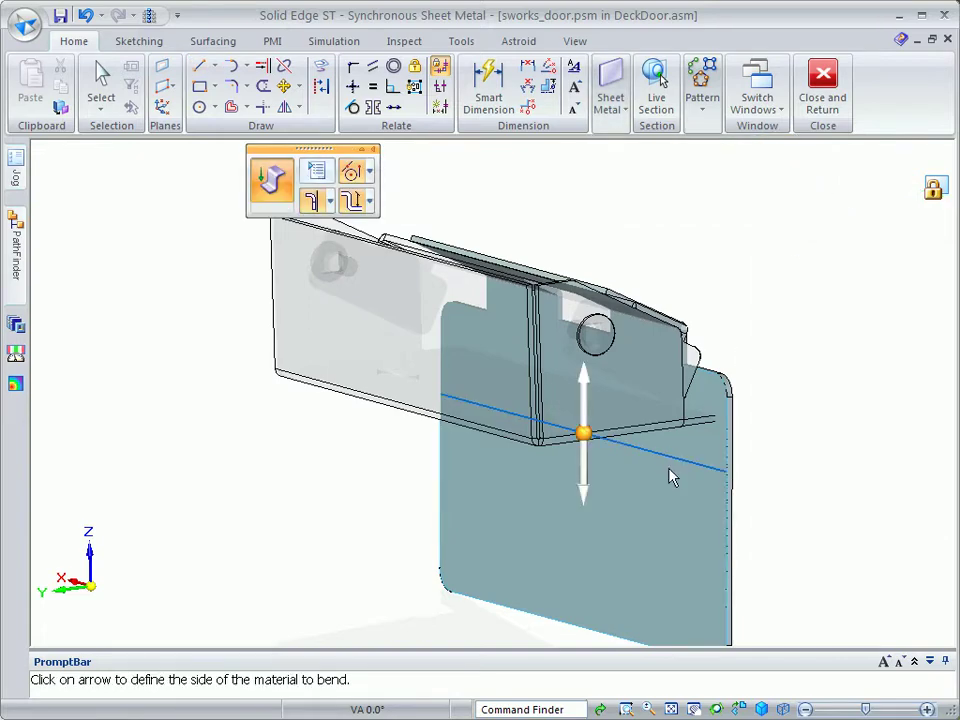
middle_click_drag(614, 488, 641, 484)
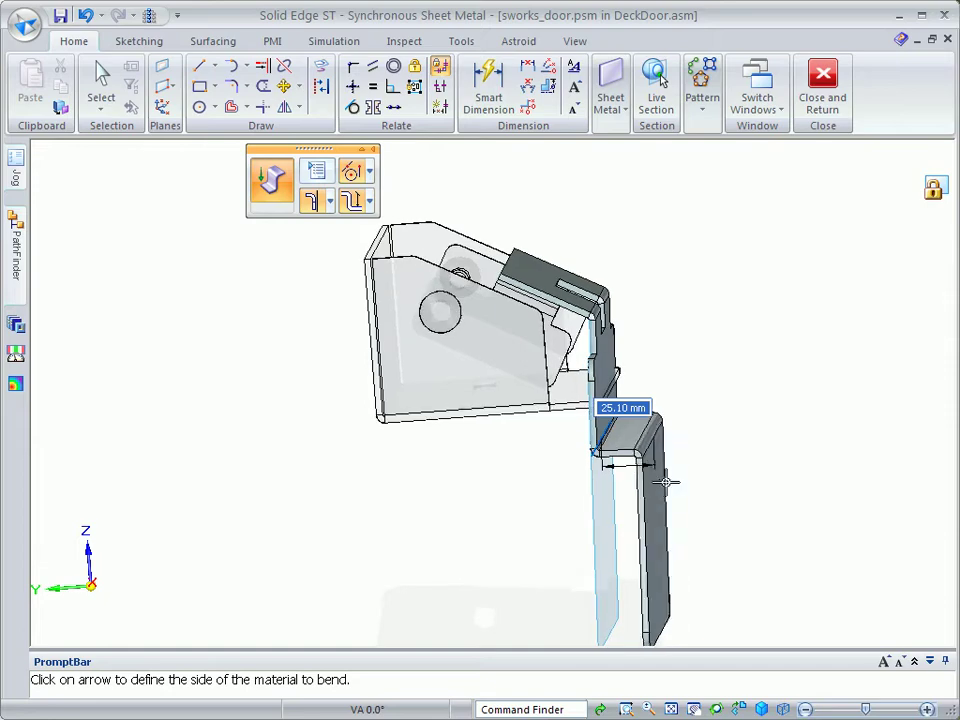
left_click(643, 515)
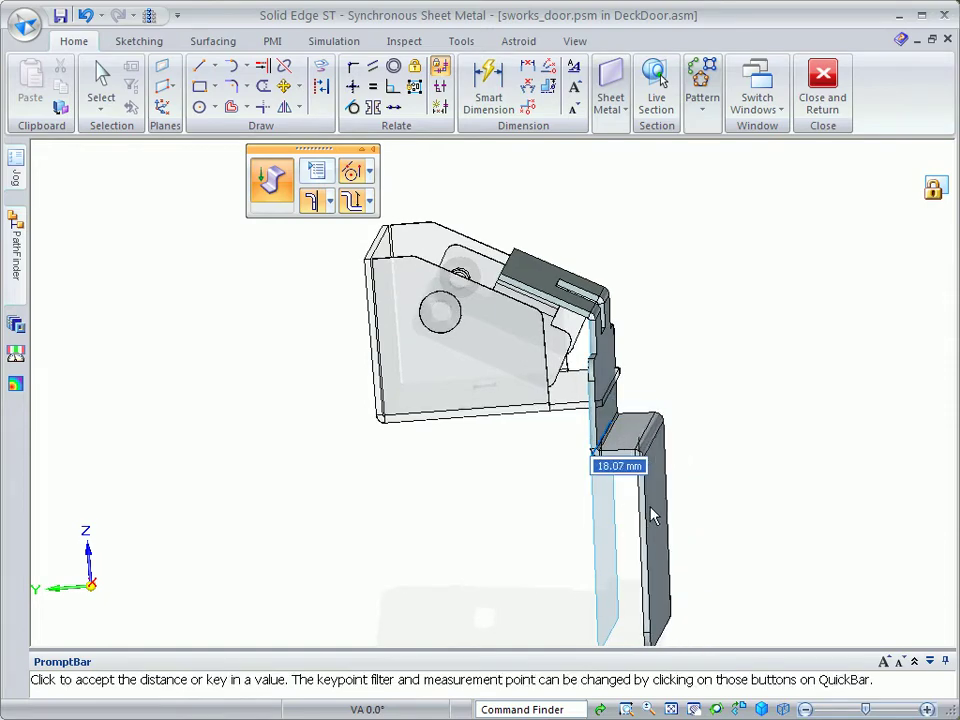
left_click(651, 515)
Move the jog's horizontal ledge face up about 29 mm towards the door's top flange.
middle_click_drag(845, 226, 305, 161)
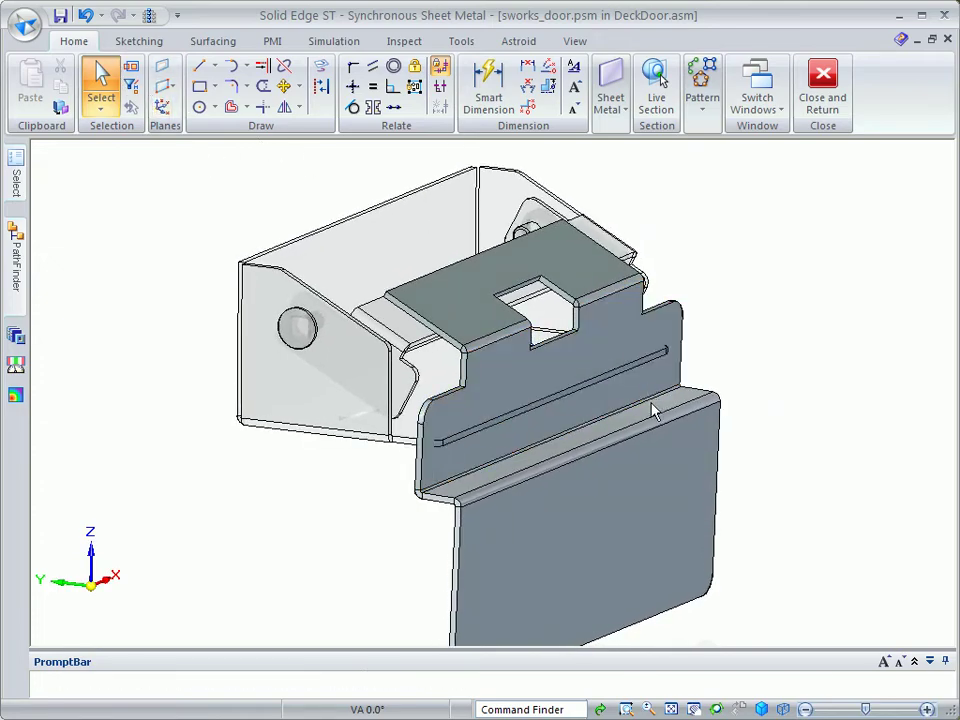
middle_click_drag(655, 418, 750, 470)
left_click(746, 478)
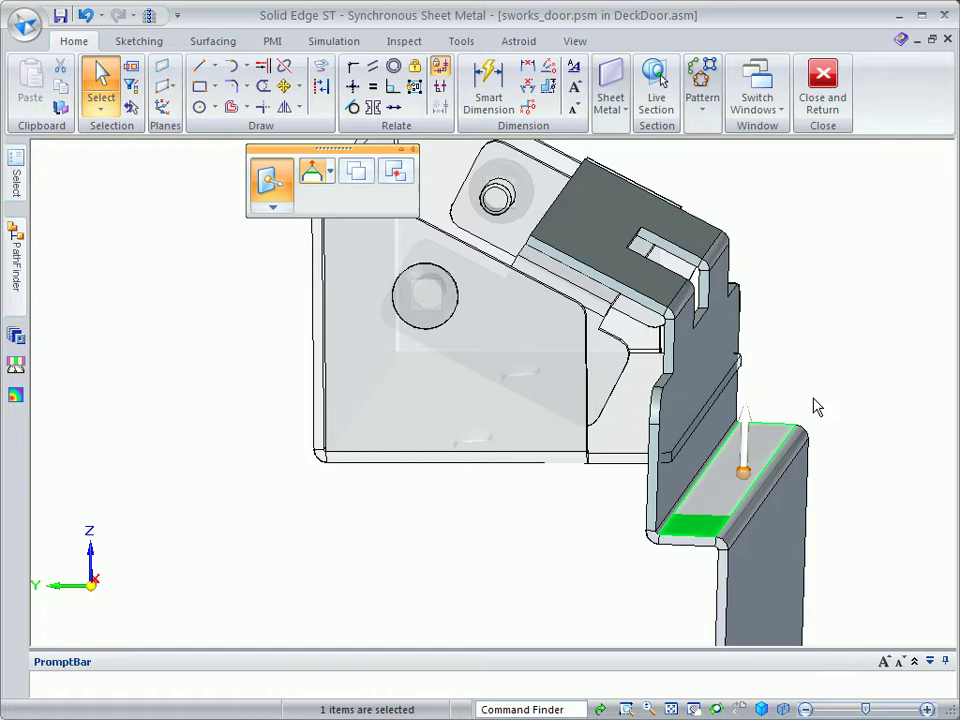
left_click(748, 444)
left_click_drag(757, 428, 757, 420)
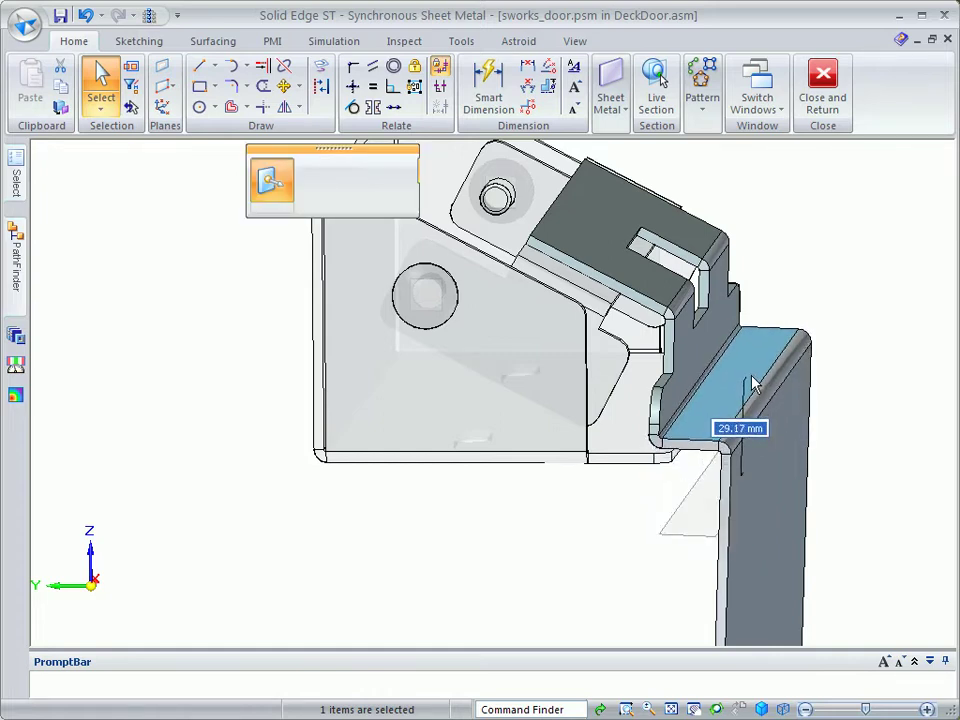
left_click(751, 377)
middle_click_drag(924, 203, 876, 223)
key("Escape")
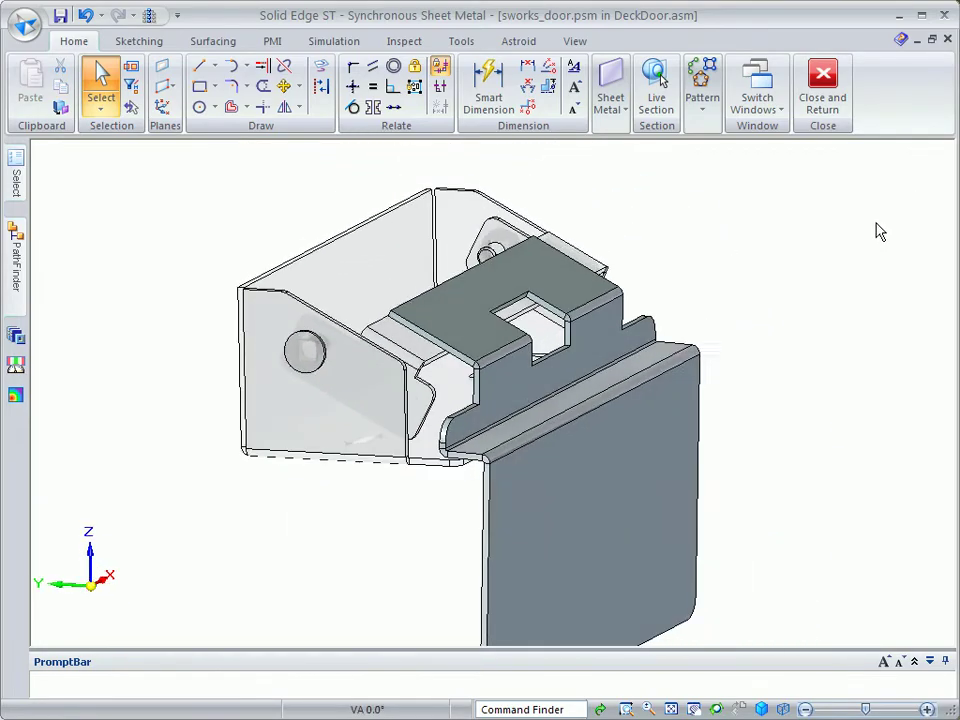
Add a 90° flange about 45 mm long along the side edge of the door's top plate, with the bend outside.
scroll(800, 205, "up", 5)
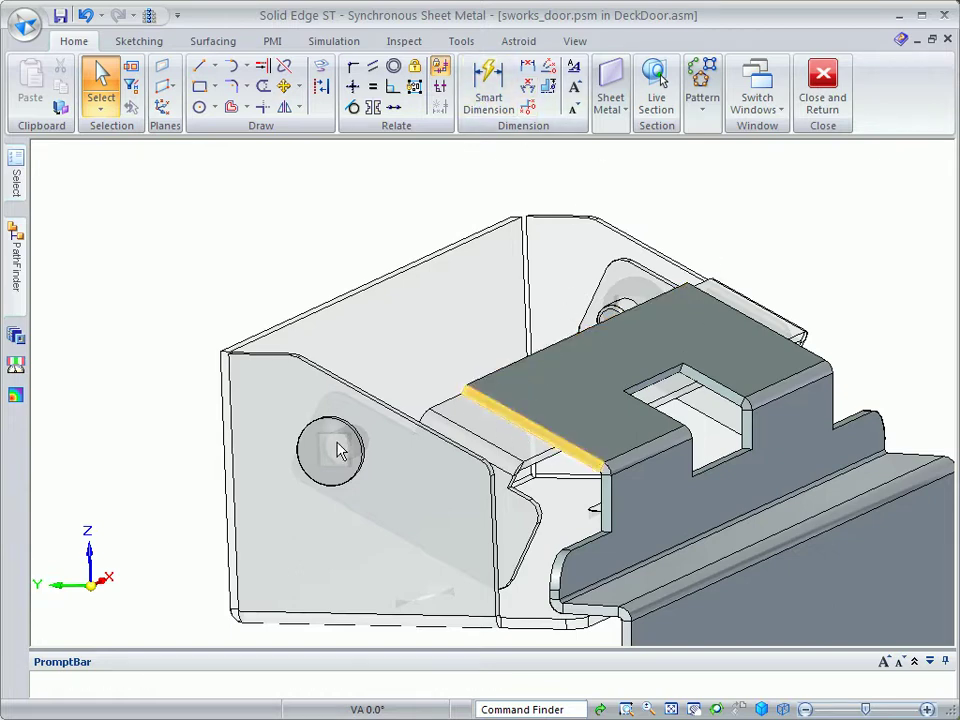
left_click(547, 436)
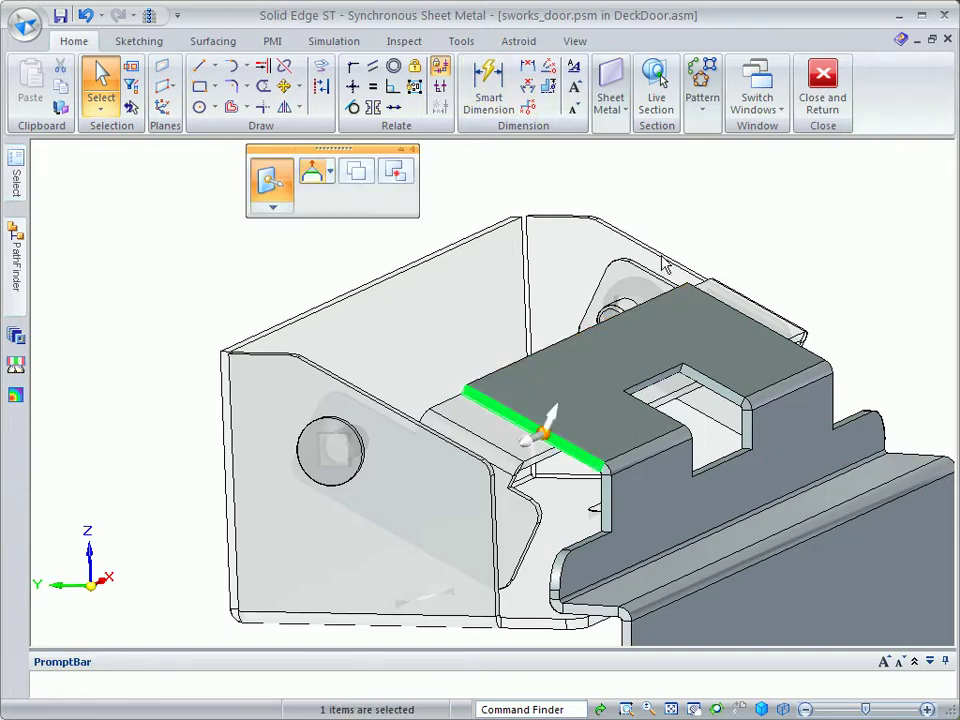
middle_click_drag(736, 208, 728, 209)
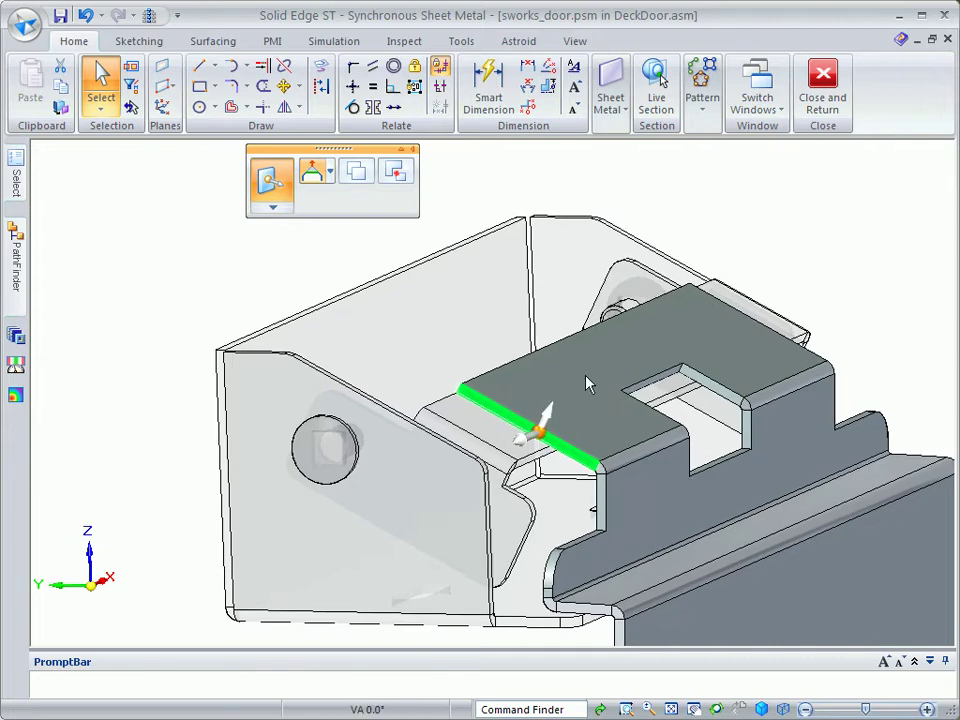
left_click(550, 422)
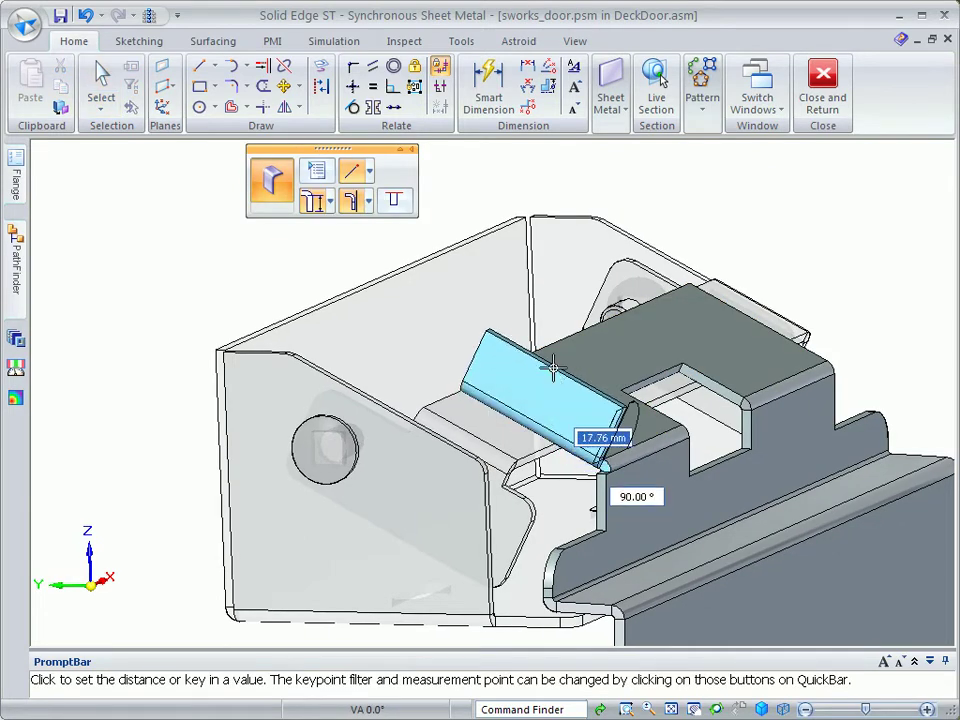
middle_click_drag(553, 368, 517, 347)
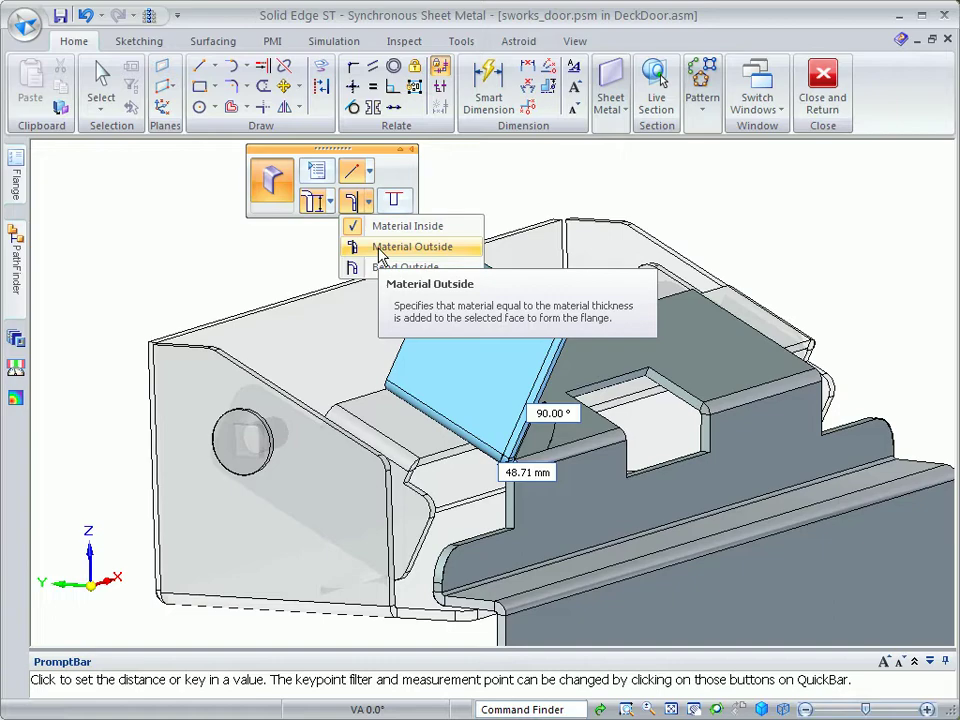
left_click(386, 268)
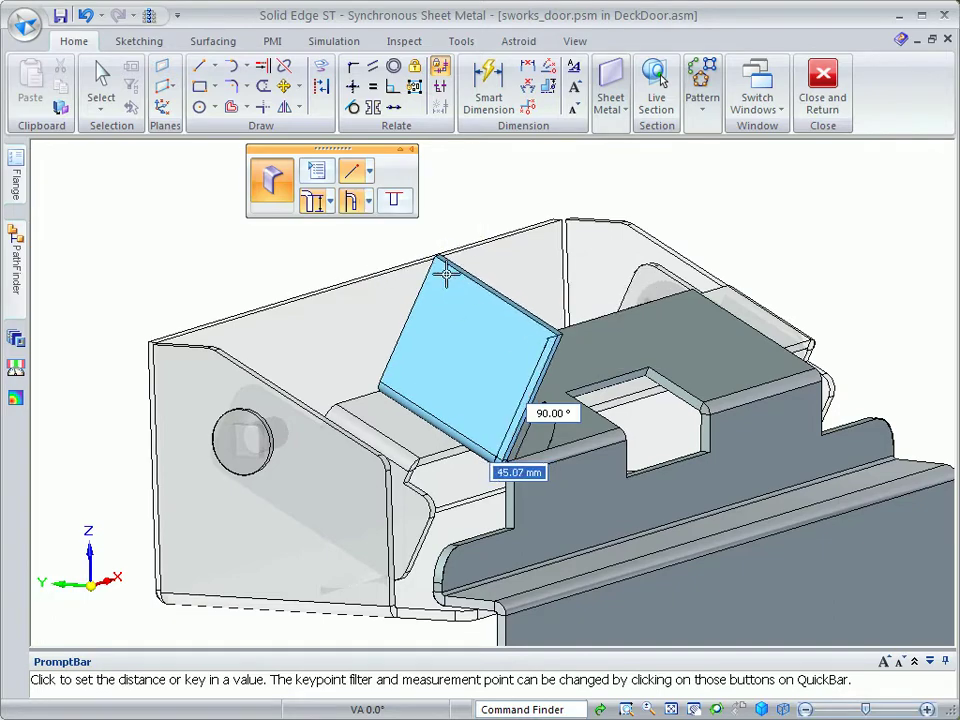
left_click(436, 283)
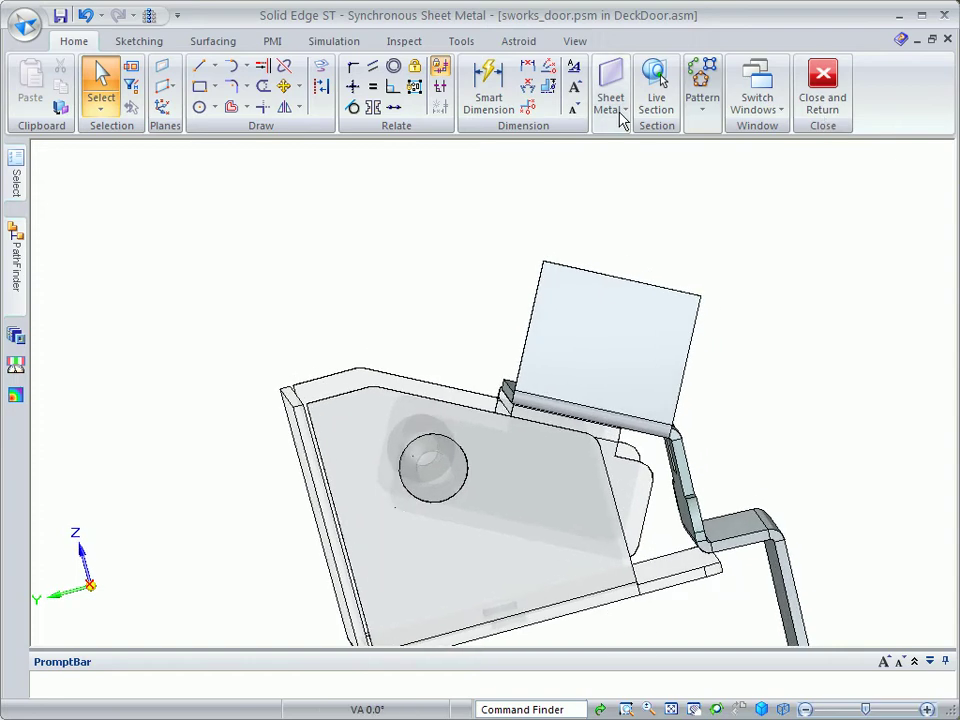
Round both free corners of the new side flange with Break Corner and return to the assembly.
left_click(621, 118)
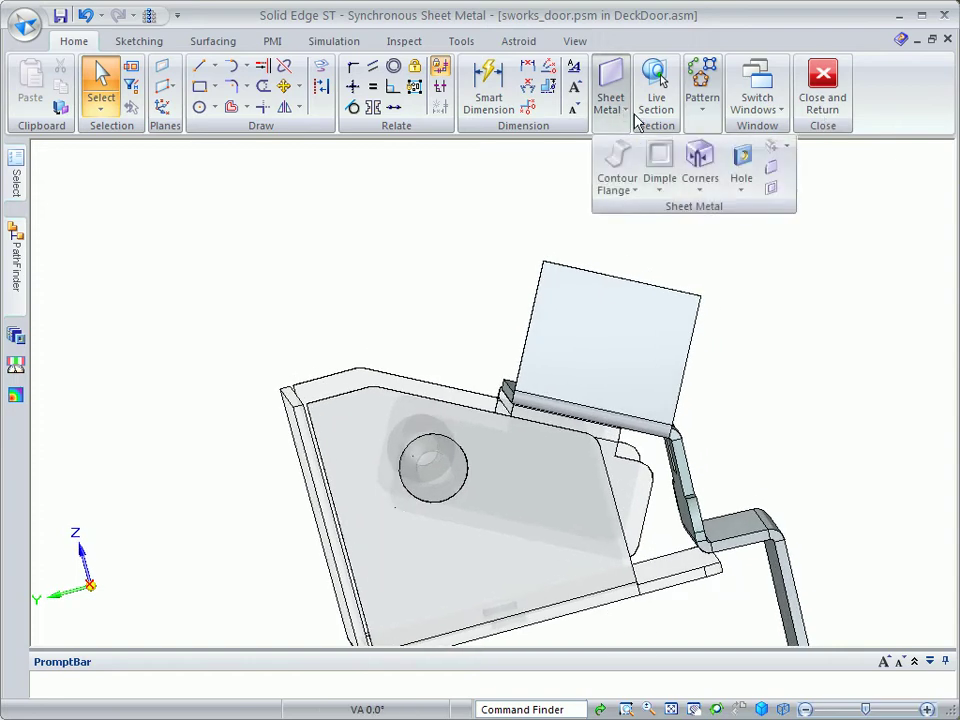
left_click(775, 172)
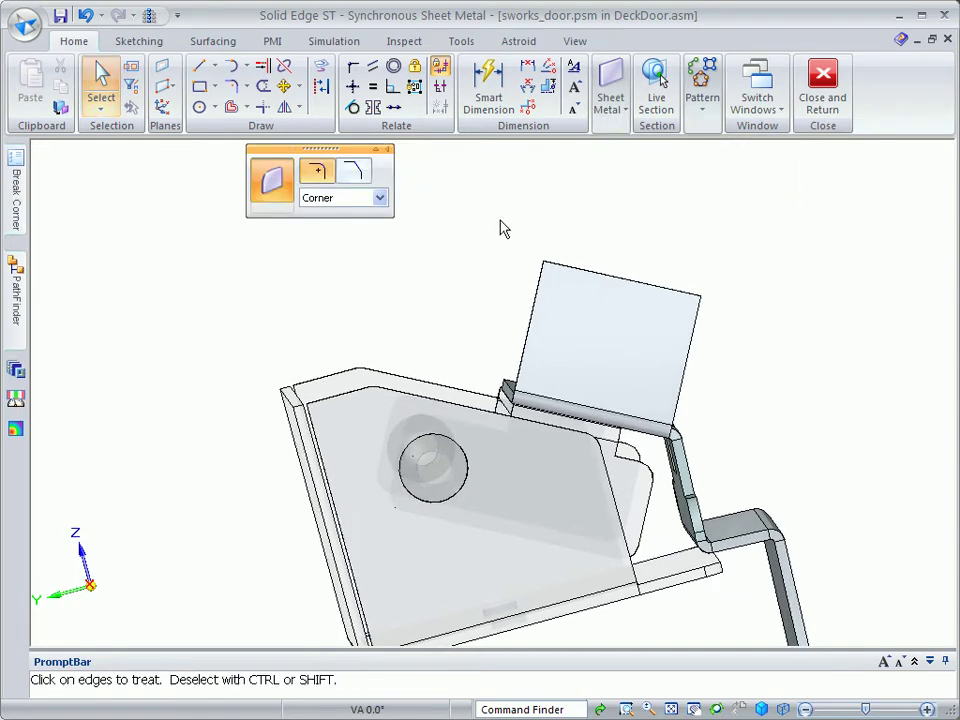
key("Escape")
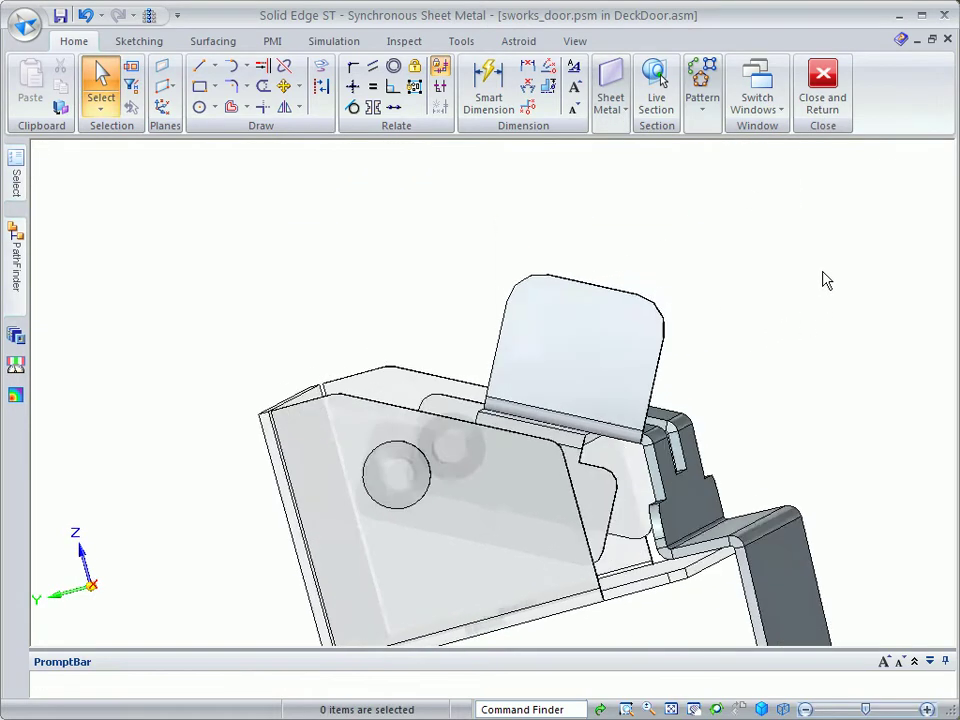
middle_click_drag(821, 246, 517, 246)
middle_click_drag(700, 222, 694, 137)
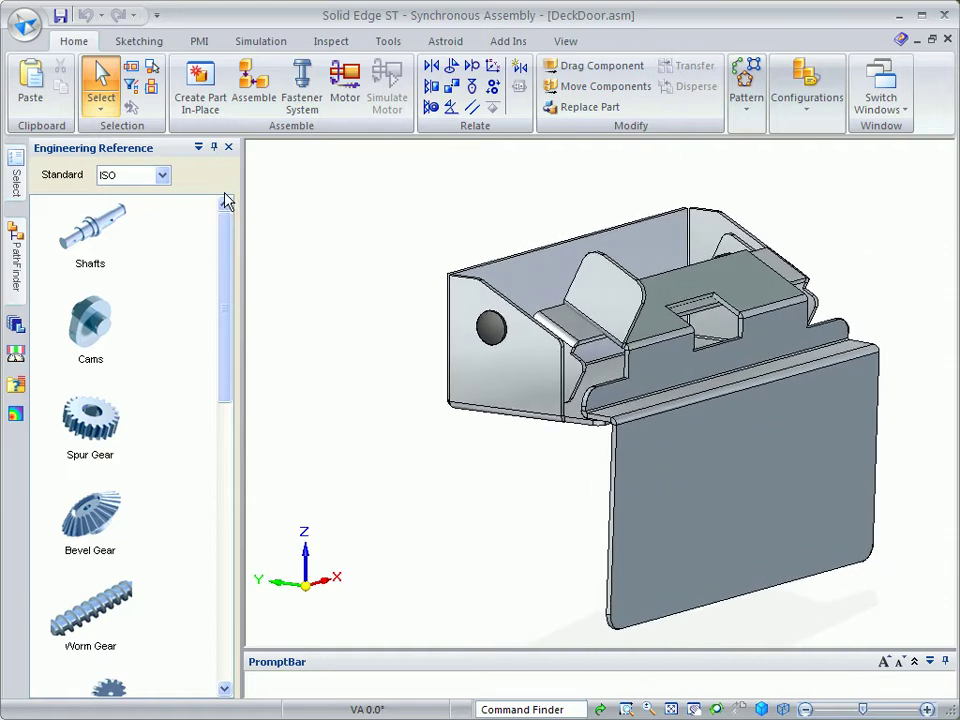
Set the assembly's selection mode to Faces Priority.
left_click(16, 260)
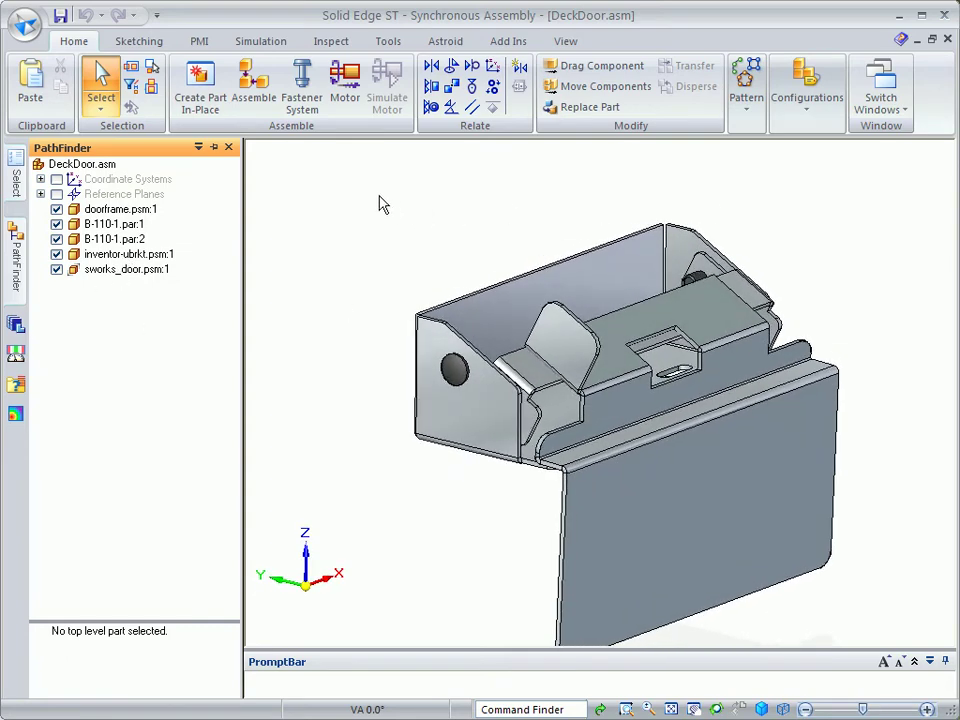
left_click(101, 100)
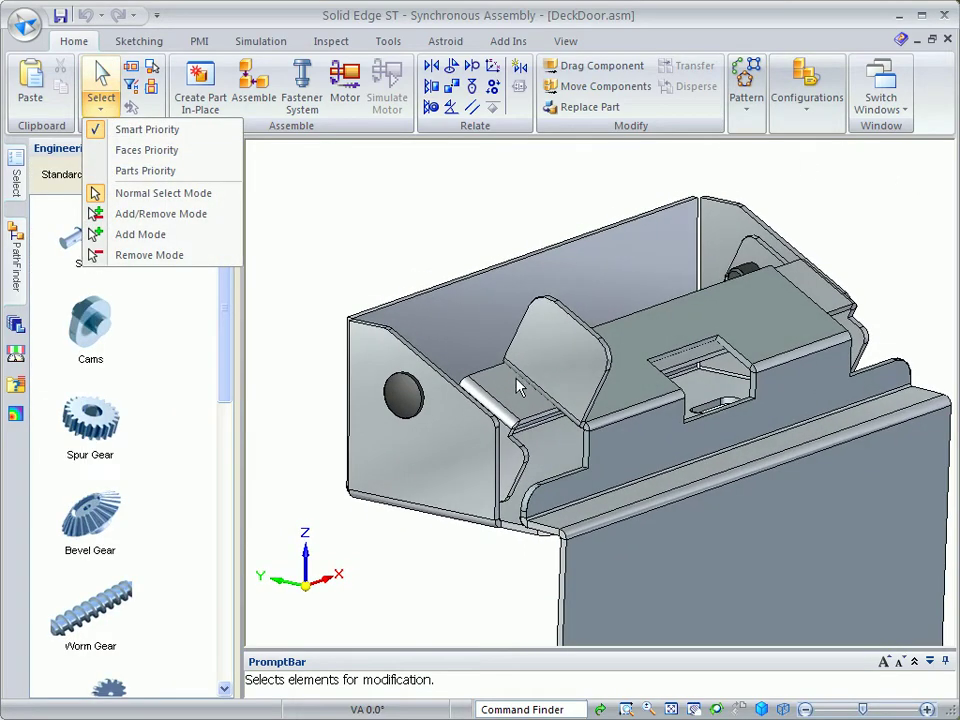
left_click(516, 398)
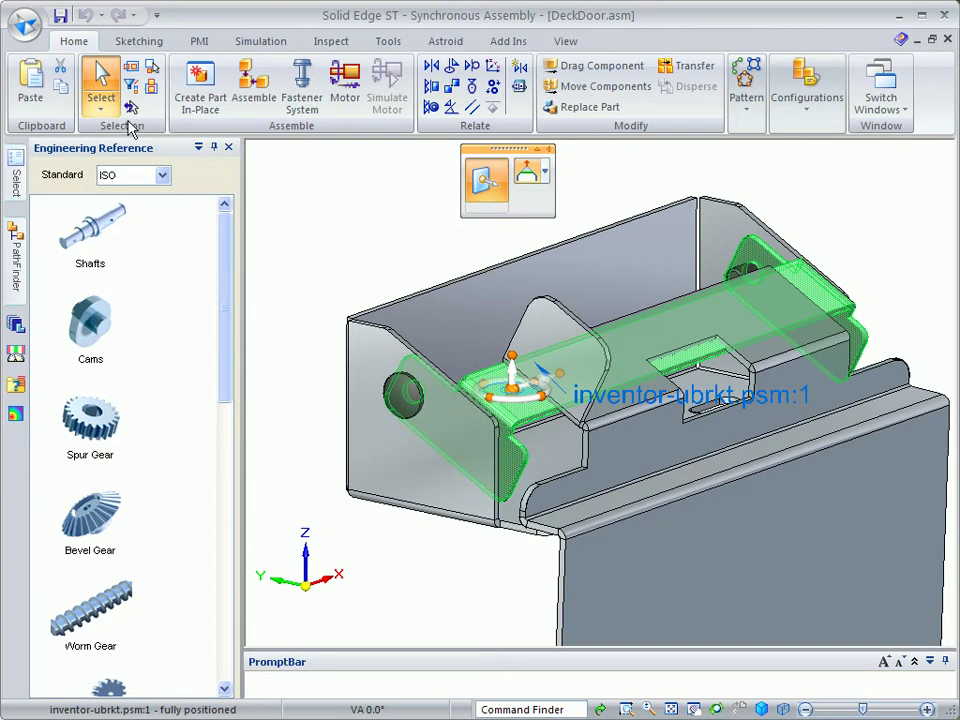
left_click(105, 152)
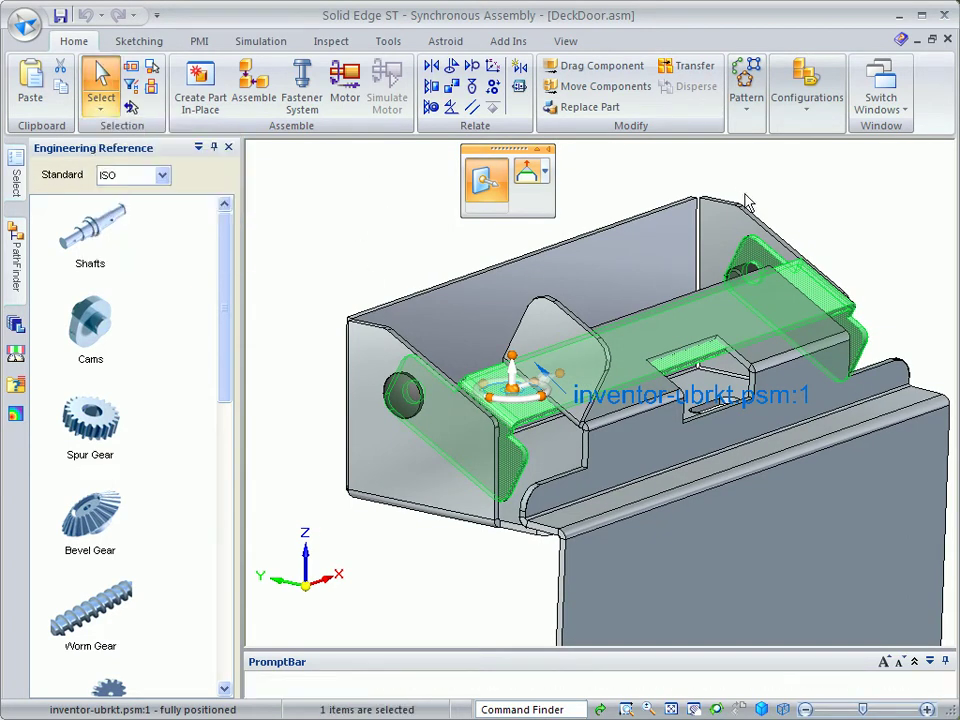
left_click(900, 222)
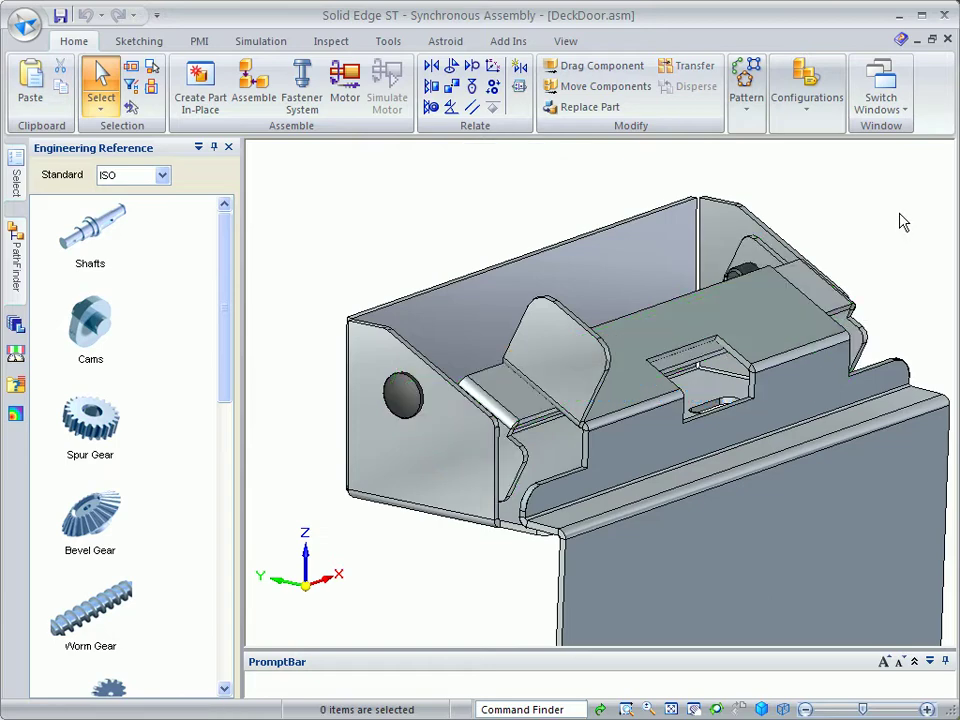
Move the bracket's top face outward by about 24 mm, away from the frame, directly in the assembly.
left_click(508, 392)
left_click(16, 188)
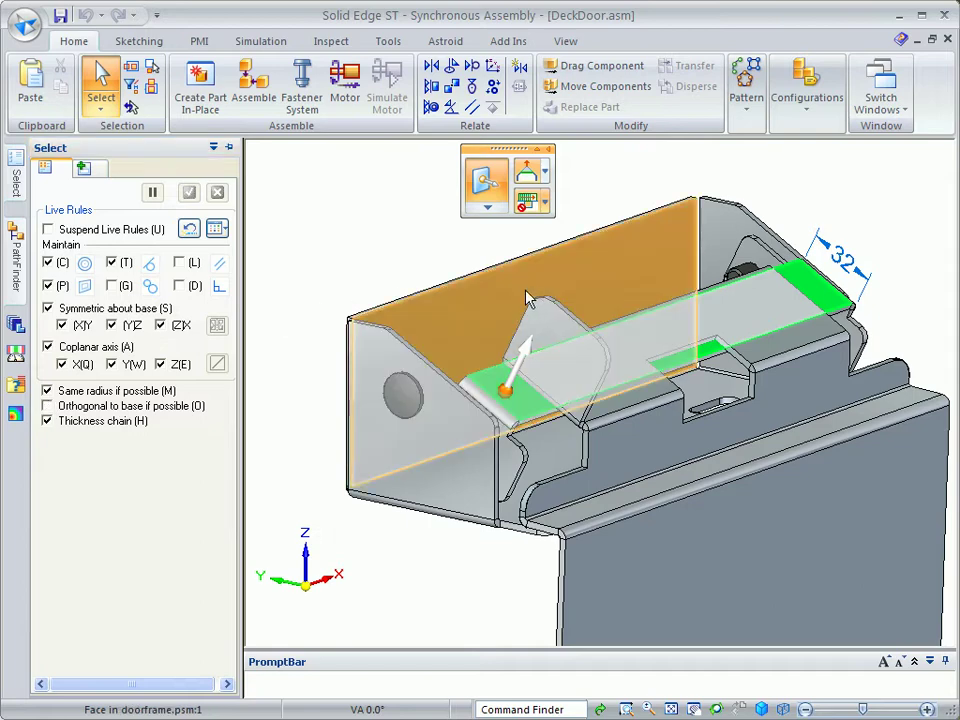
left_click(520, 380)
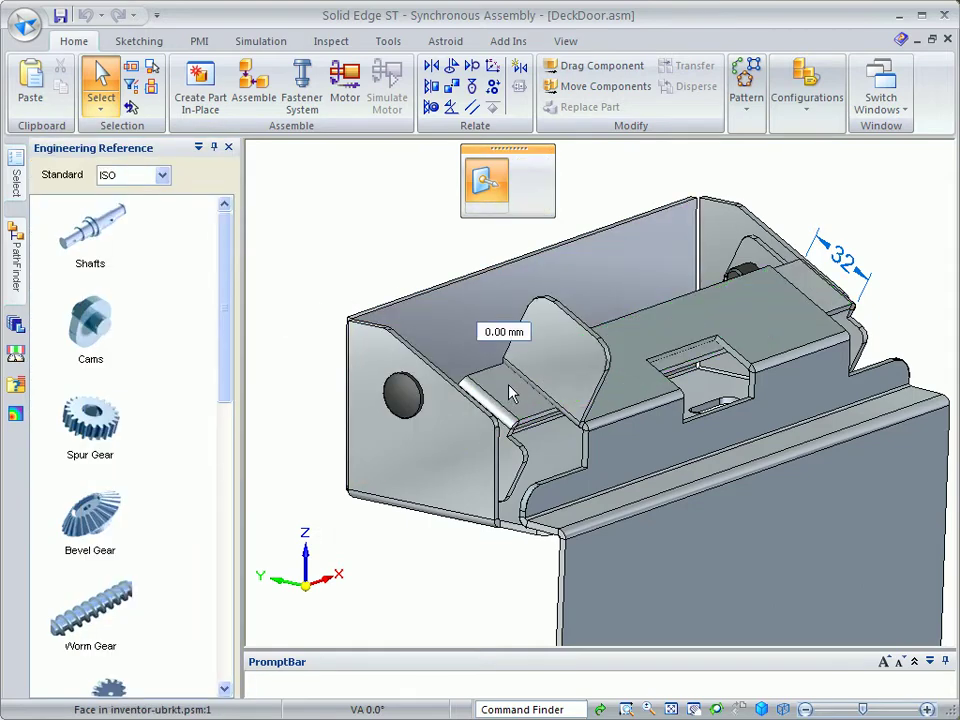
left_click_drag(510, 393, 533, 357)
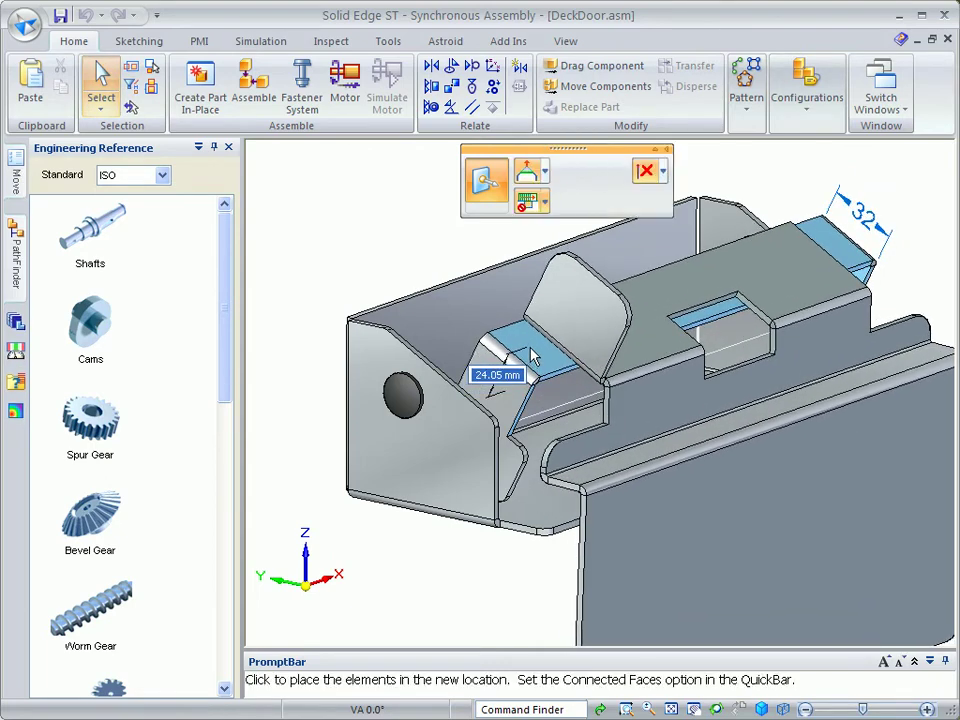
left_click(533, 357)
left_click(932, 177)
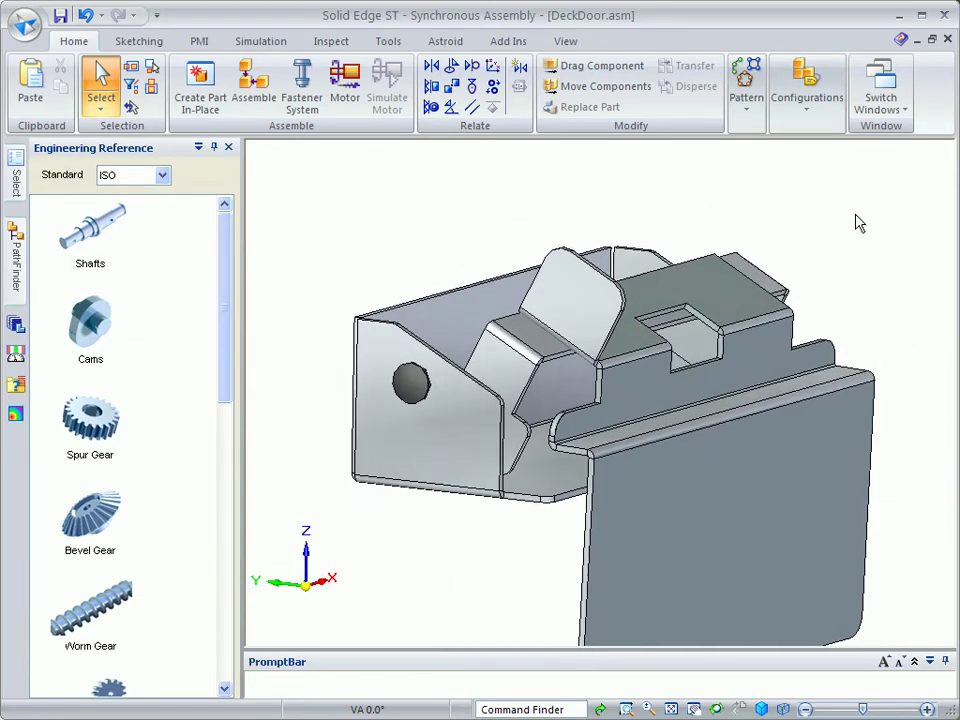
Move the door's horizontal jog ledge face straight down, away from the door's top plate.
left_click(748, 347)
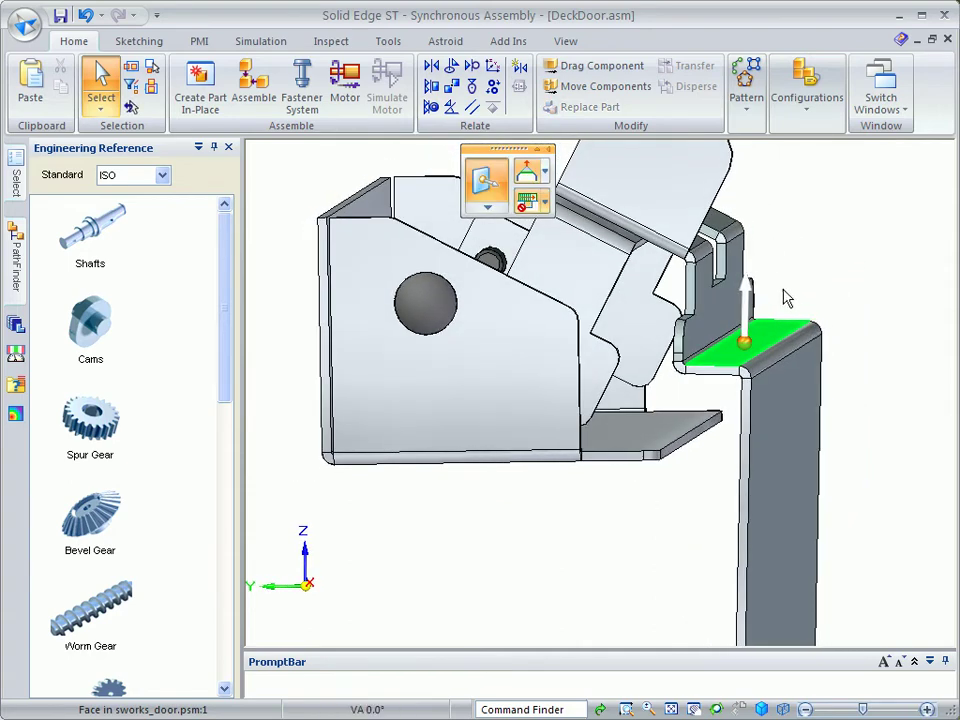
key("Escape")
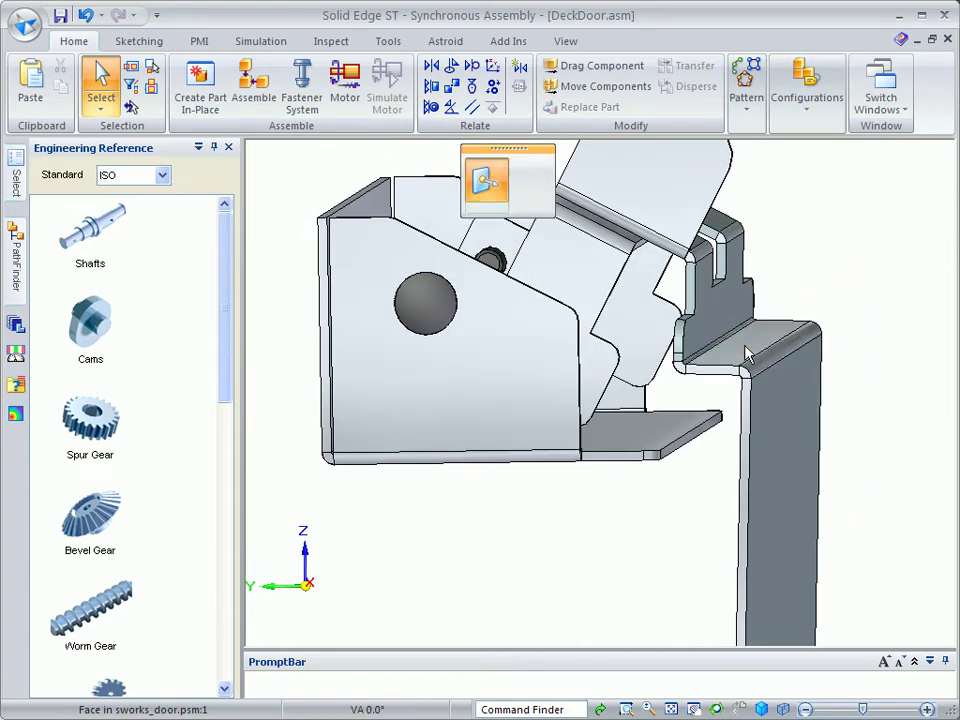
left_click_drag(745, 355, 729, 401)
left_click(729, 401)
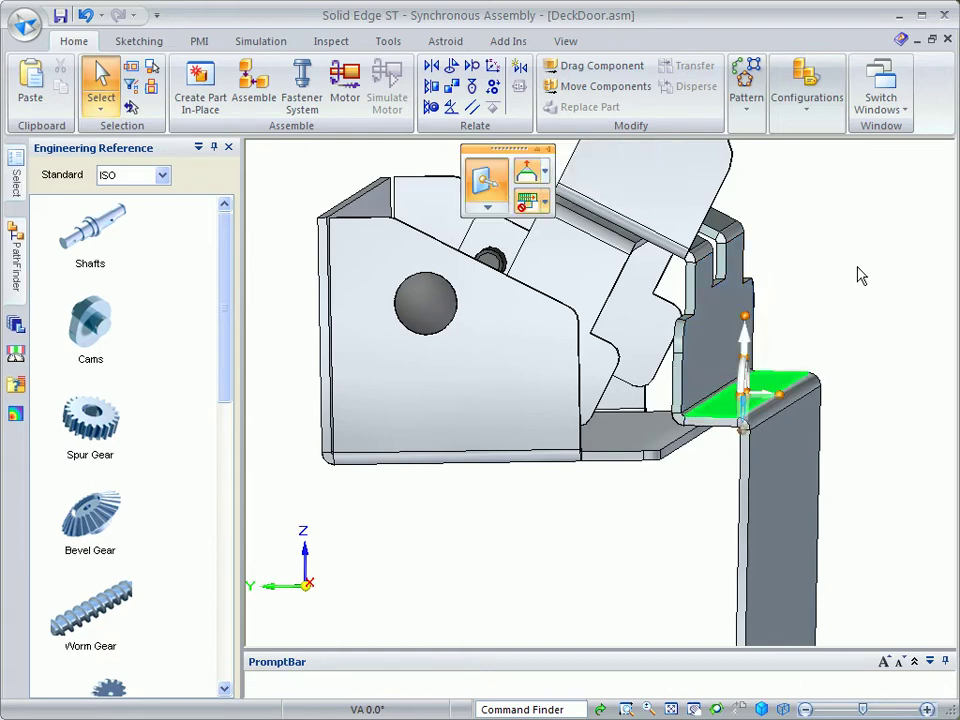
key("Escape")
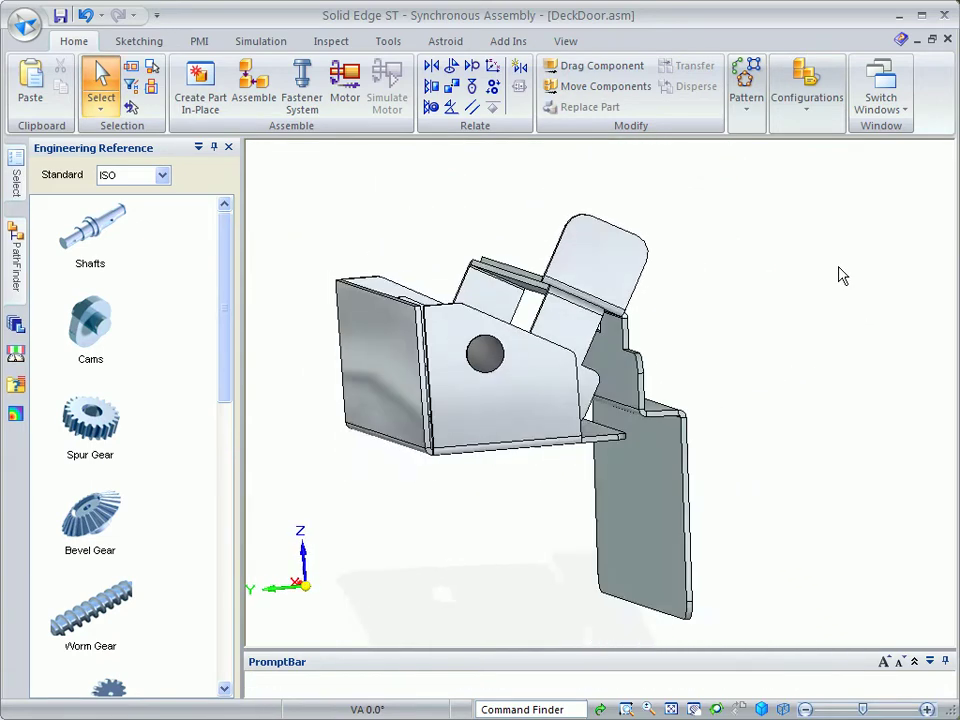
Move the door's large lower panel inward by about 14 mm towards the frame to make the jog shallower.
left_click(666, 541)
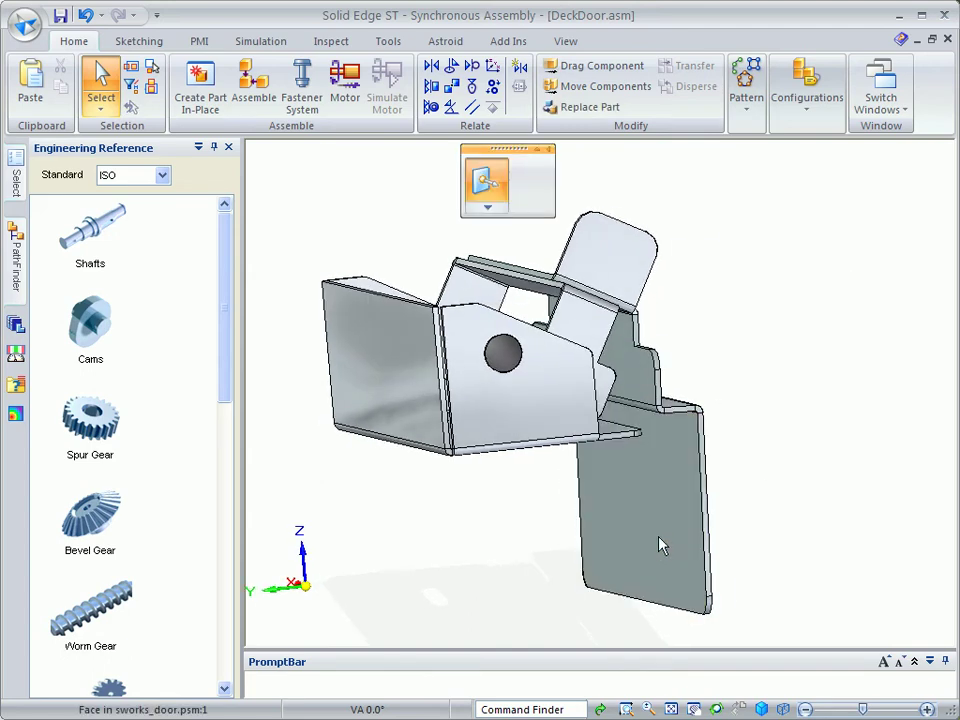
left_click(632, 543)
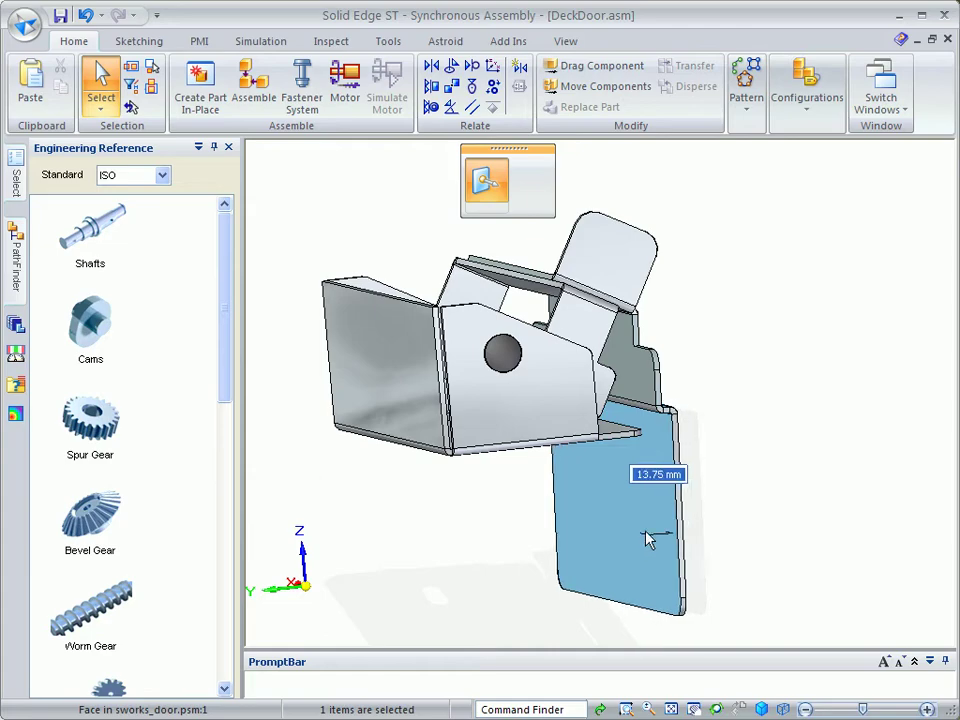
left_click(646, 532)
left_click(861, 391)
middle_click_drag(861, 391, 486, 242)
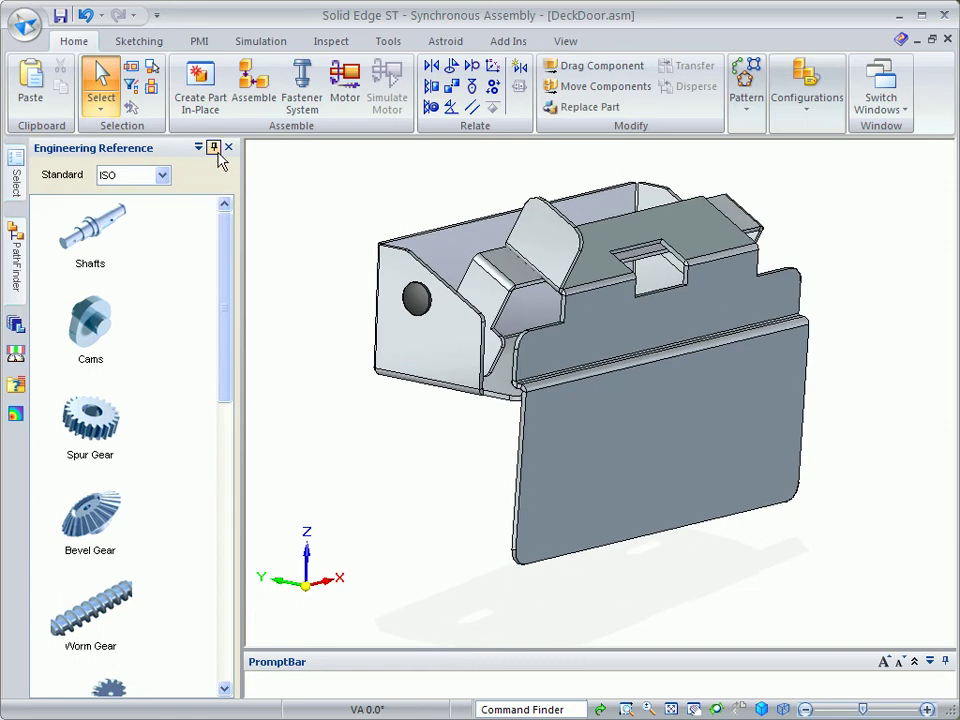
Restore the selection mode to Smart Priority and collapse the Engineering Reference pane to enlarge the model view.
left_click(101, 106)
left_click(105, 129)
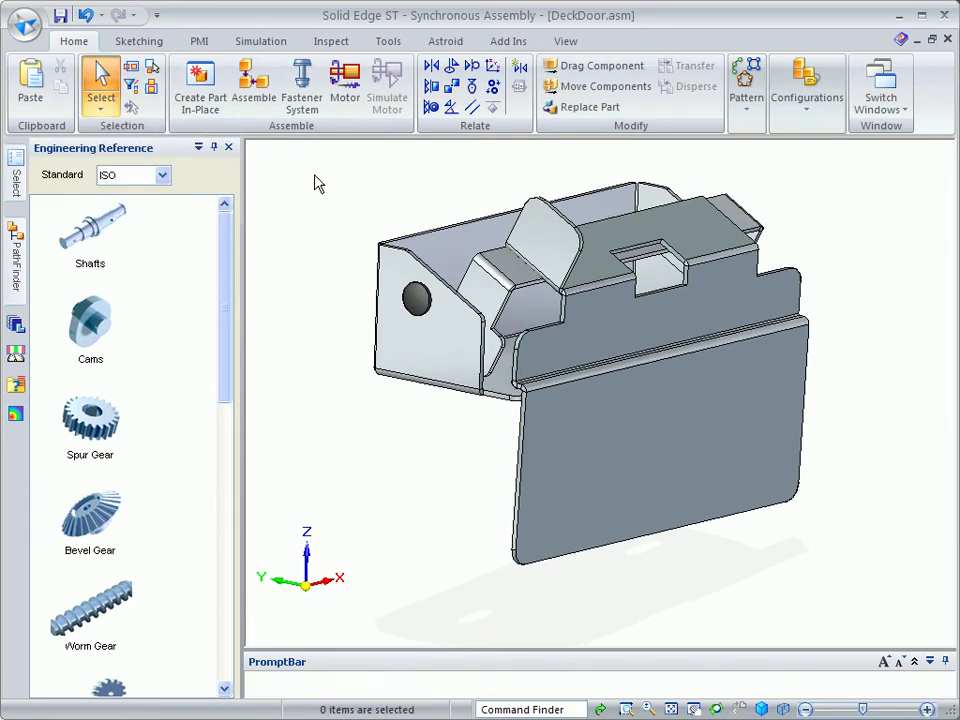
left_click(214, 149)
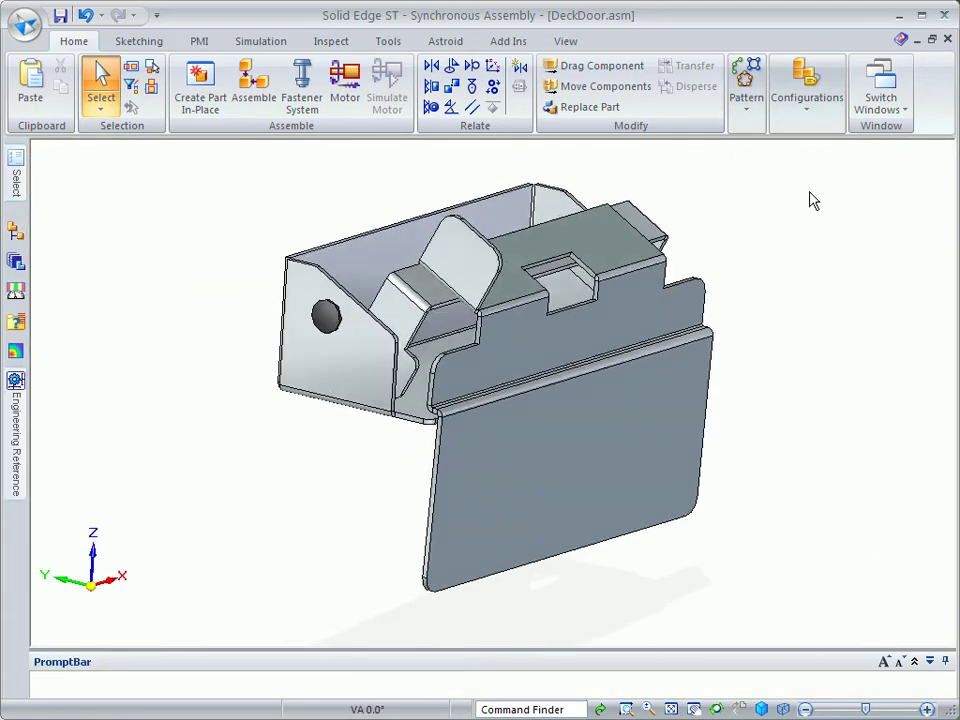